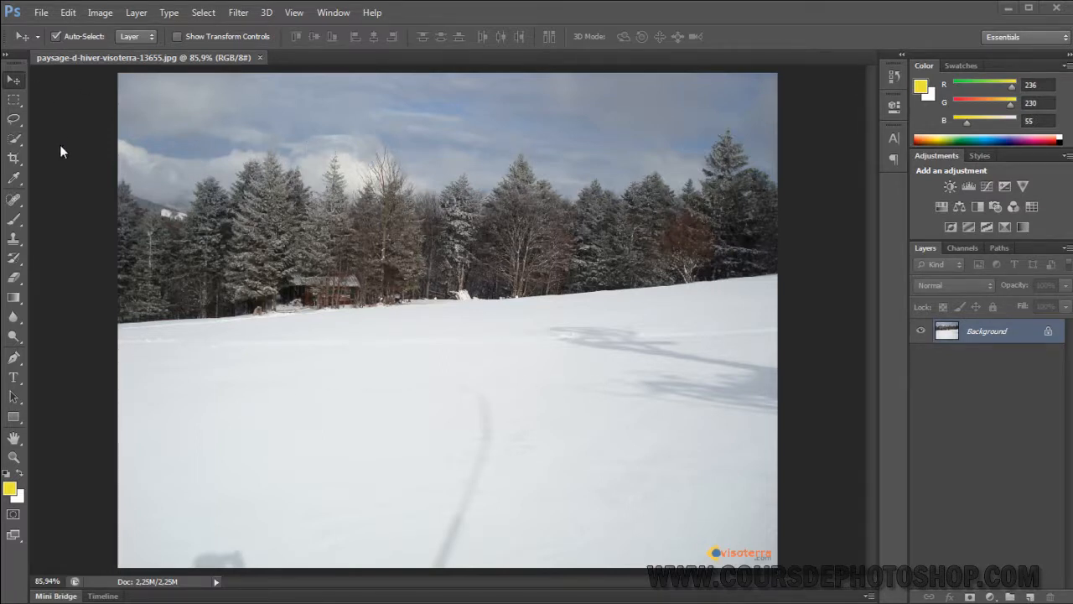
Activate the Crop tool and shrink the crop box from all four sides to a small area around the central trees.
click(15, 159)
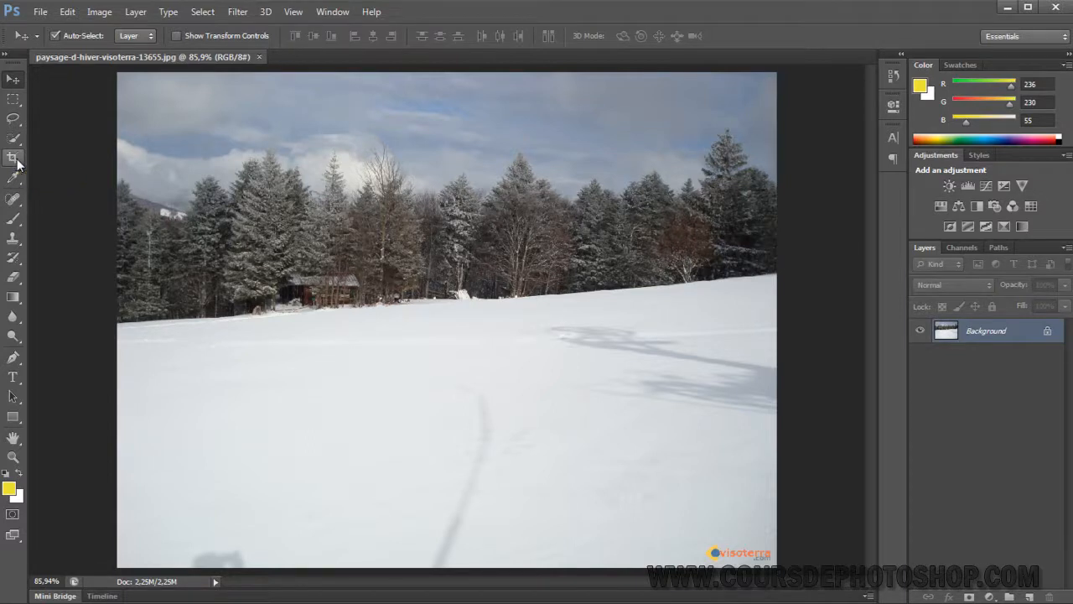
key(c)
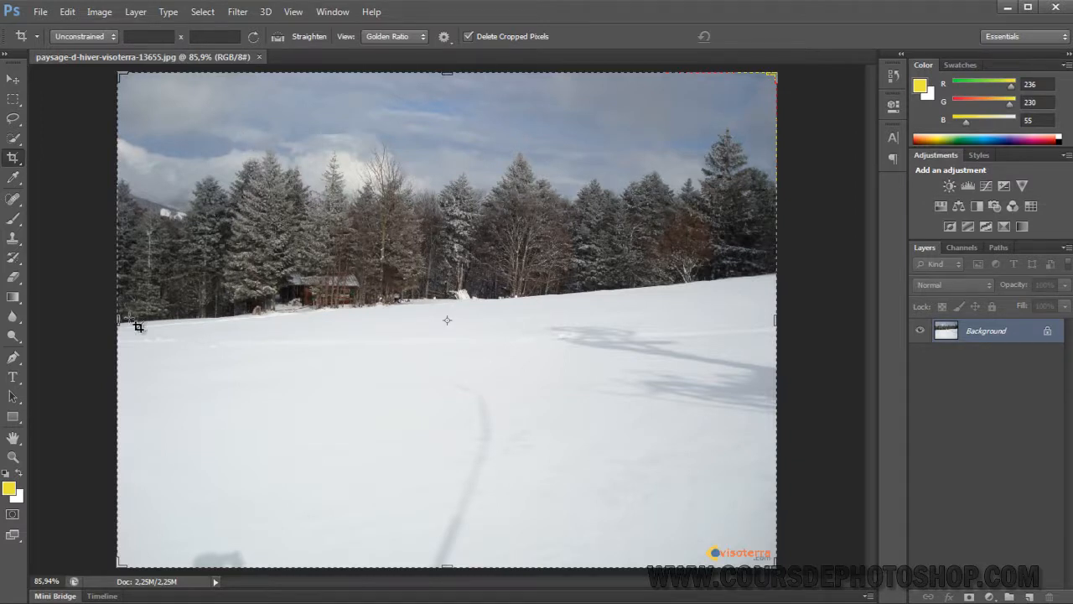
drag(122, 321, 372, 323)
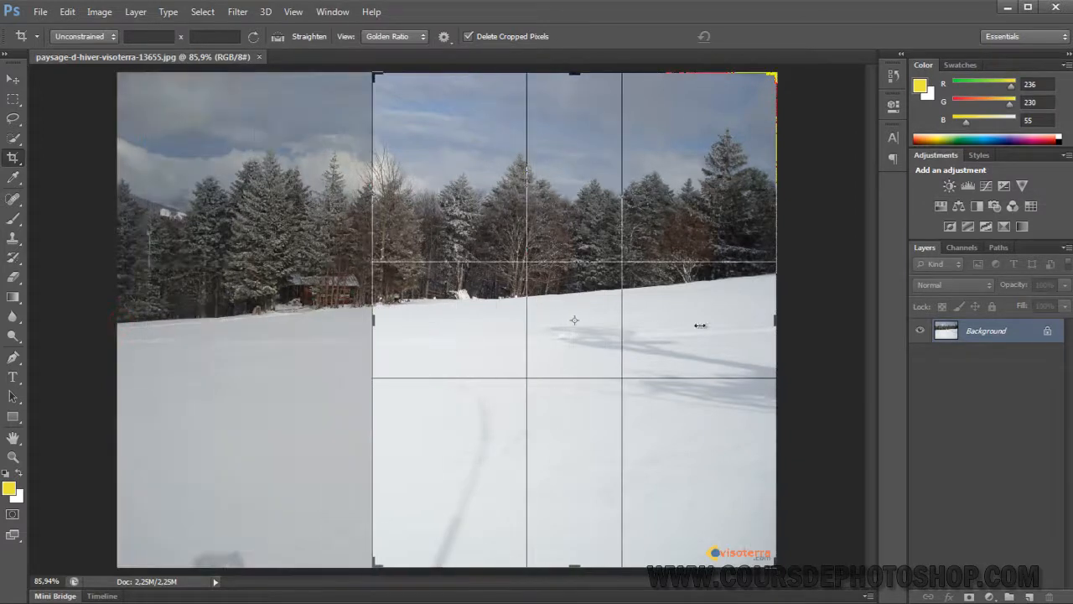
drag(775, 321, 589, 320)
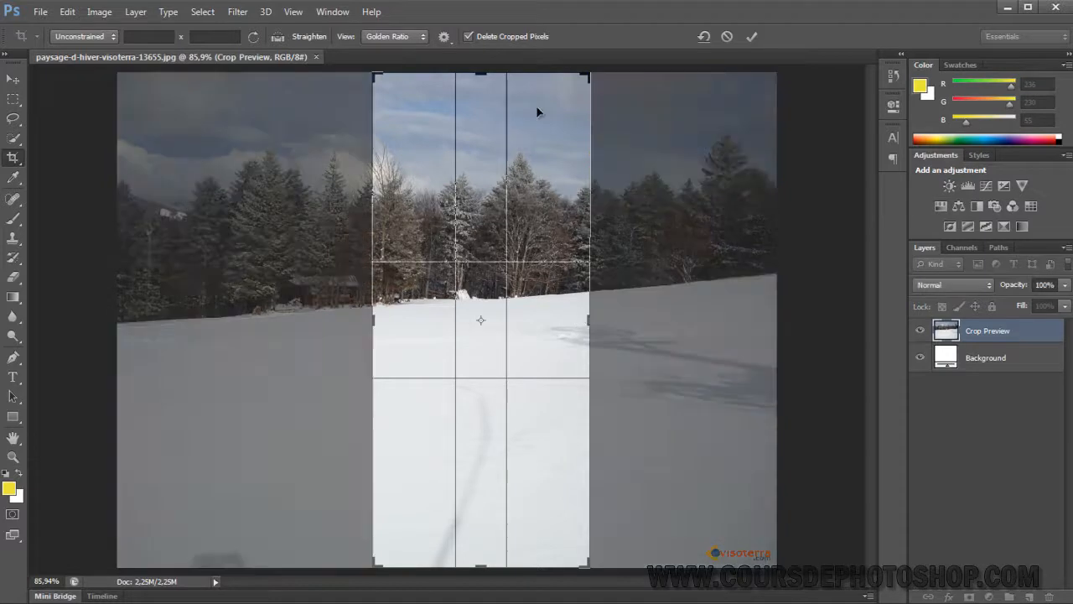
drag(485, 76, 481, 207)
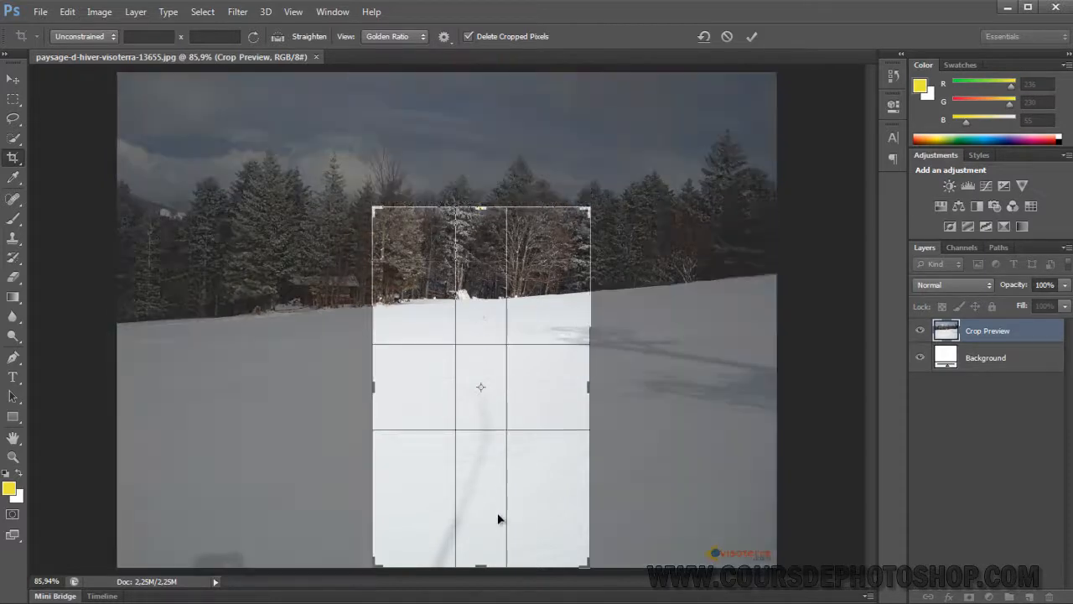
drag(486, 561, 483, 305)
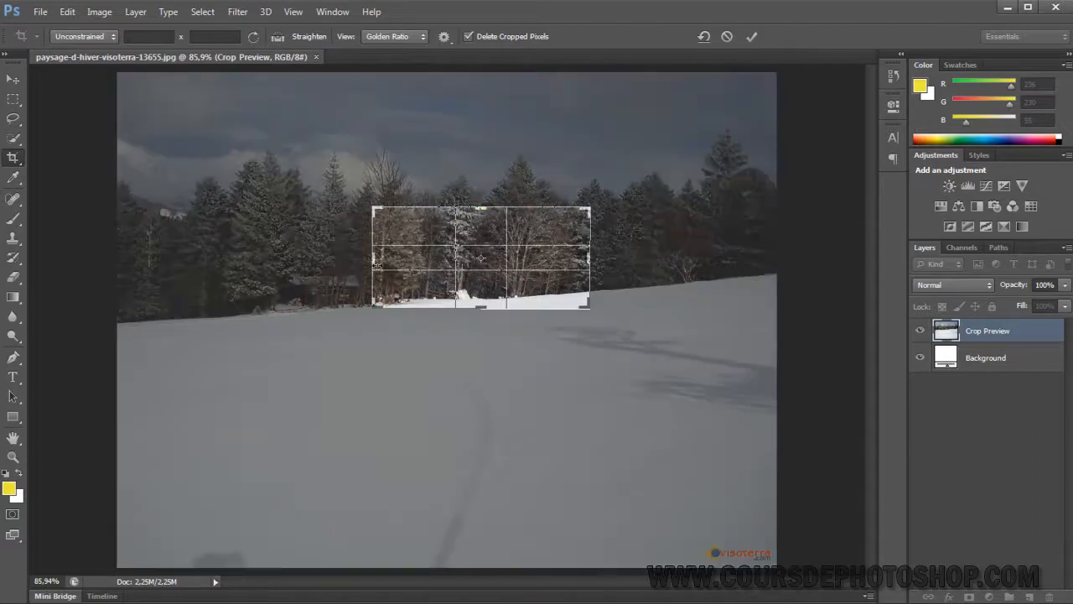
Enlarge the crop box on all four sides to include the cabin, the treetops and more of the snow.
drag(375, 260, 289, 259)
drag(589, 259, 689, 264)
drag(488, 307, 488, 379)
drag(505, 206, 490, 163)
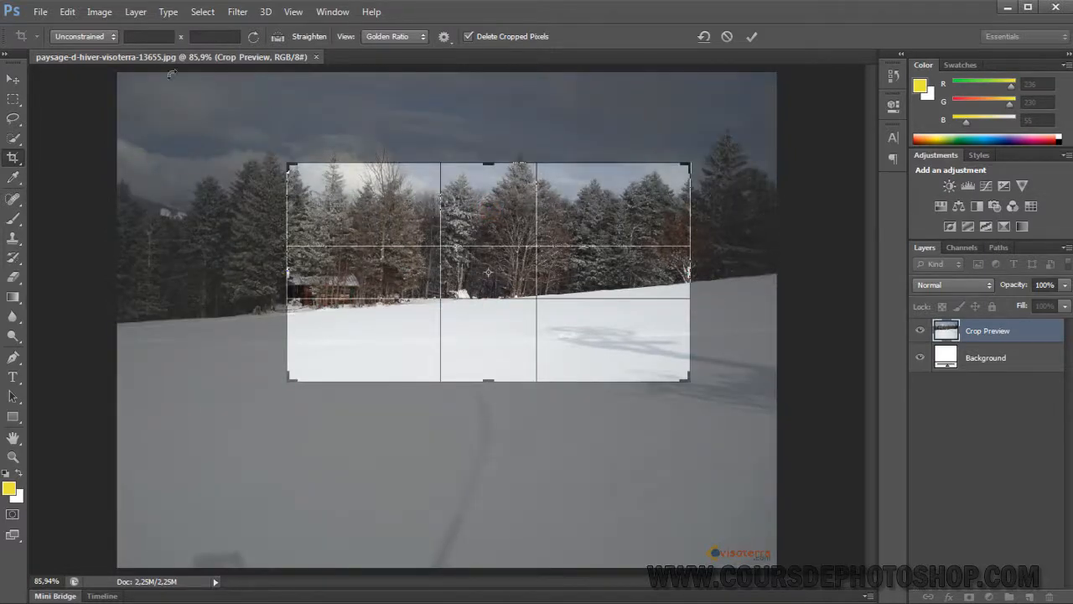
Constrain the crop to the 5 x 7 ratio and enlarge the box proportionally to cover most of the photo.
click(113, 37)
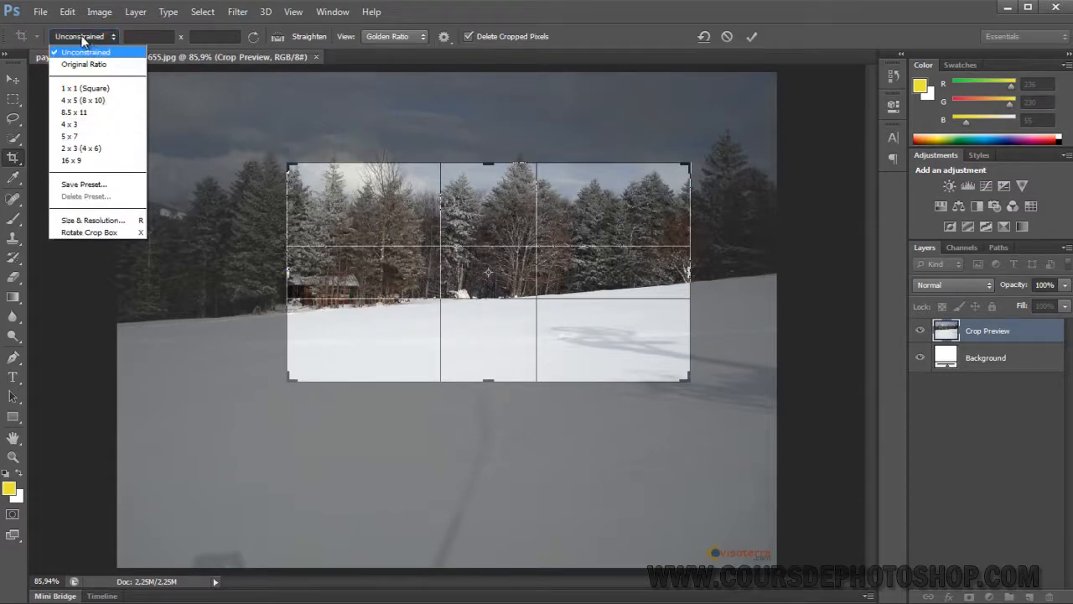
click(96, 137)
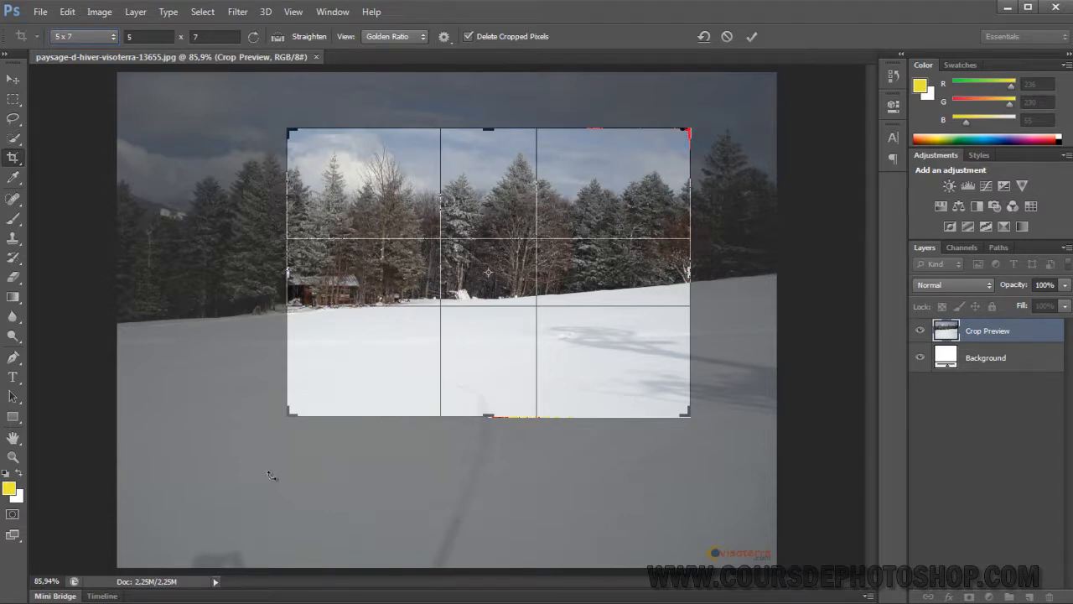
drag(299, 409, 146, 507)
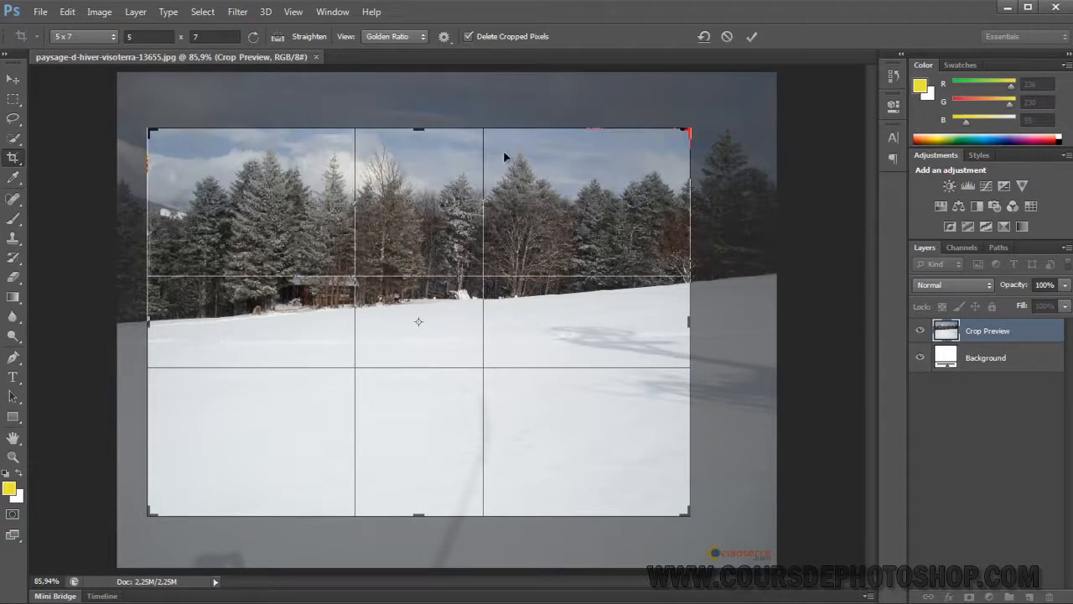
drag(689, 321, 751, 326)
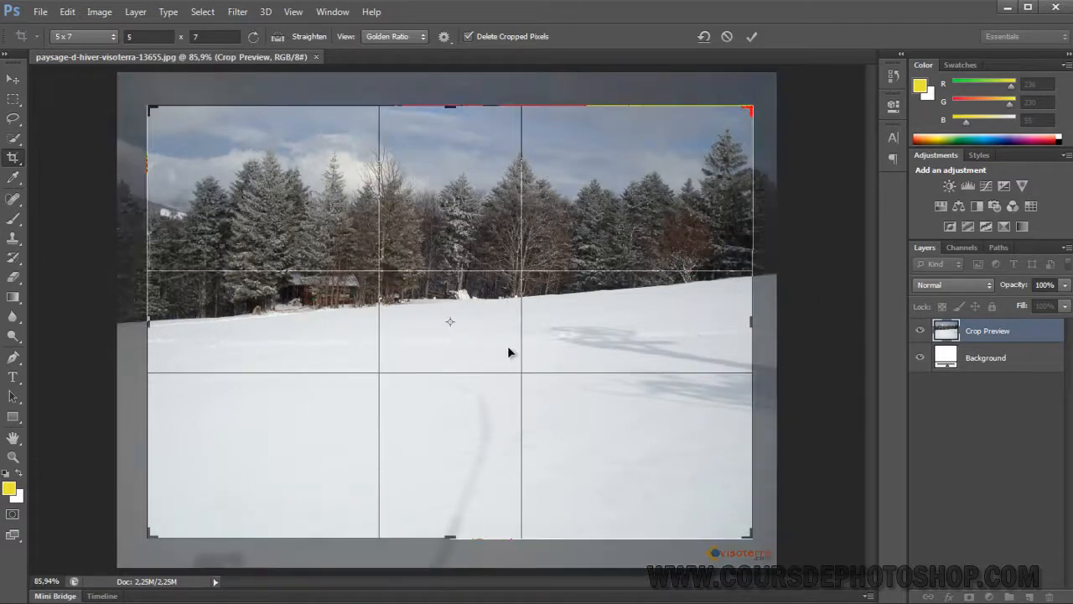
Reposition the photo under the crop box, reduce the box from its lower-right corner around the trees and cabin, and apply the crop.
drag(353, 317, 371, 347)
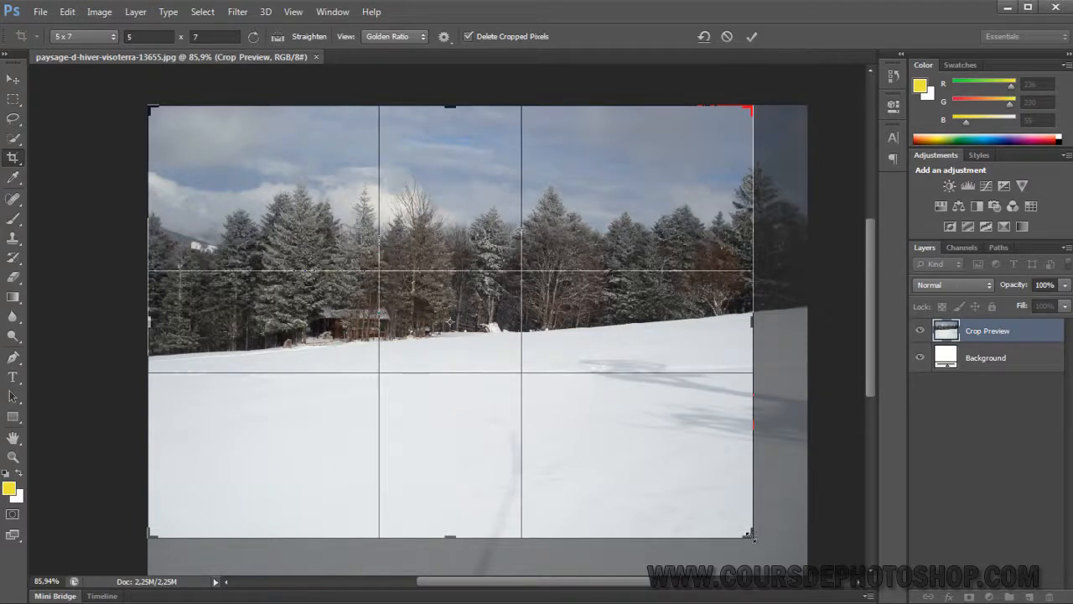
drag(750, 535, 608, 450)
drag(393, 361, 387, 305)
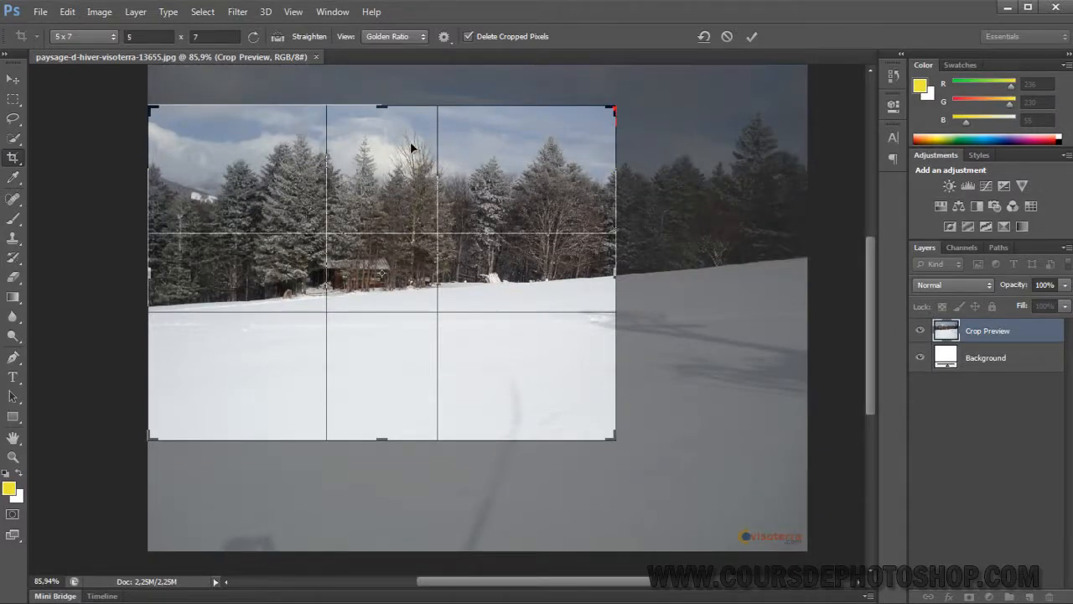
click(750, 37)
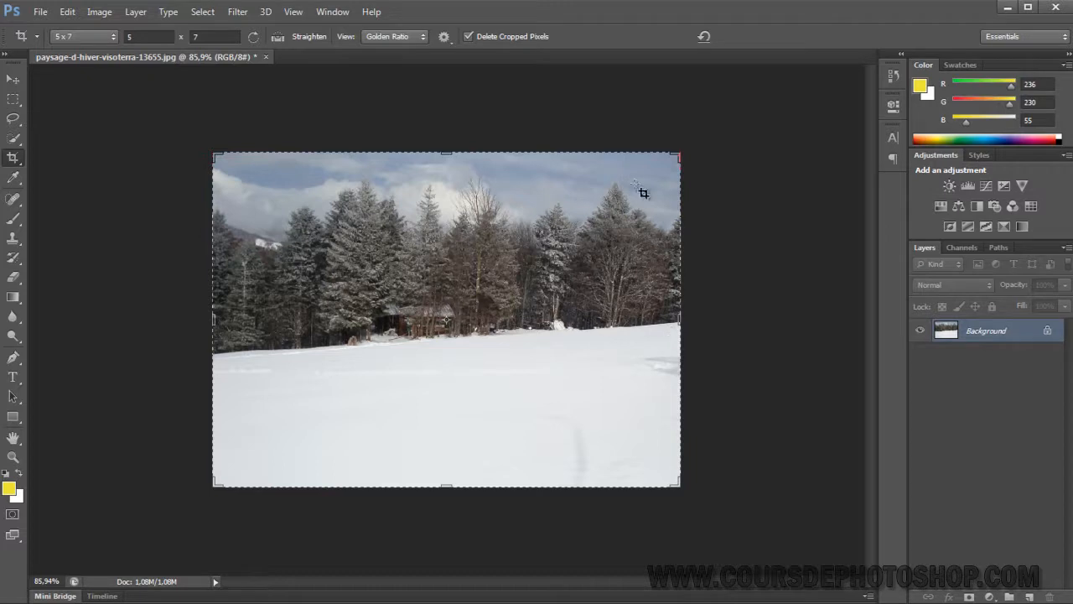
Restore the original uncropped photo from the history and reactivate the crop box on it.
click(895, 78)
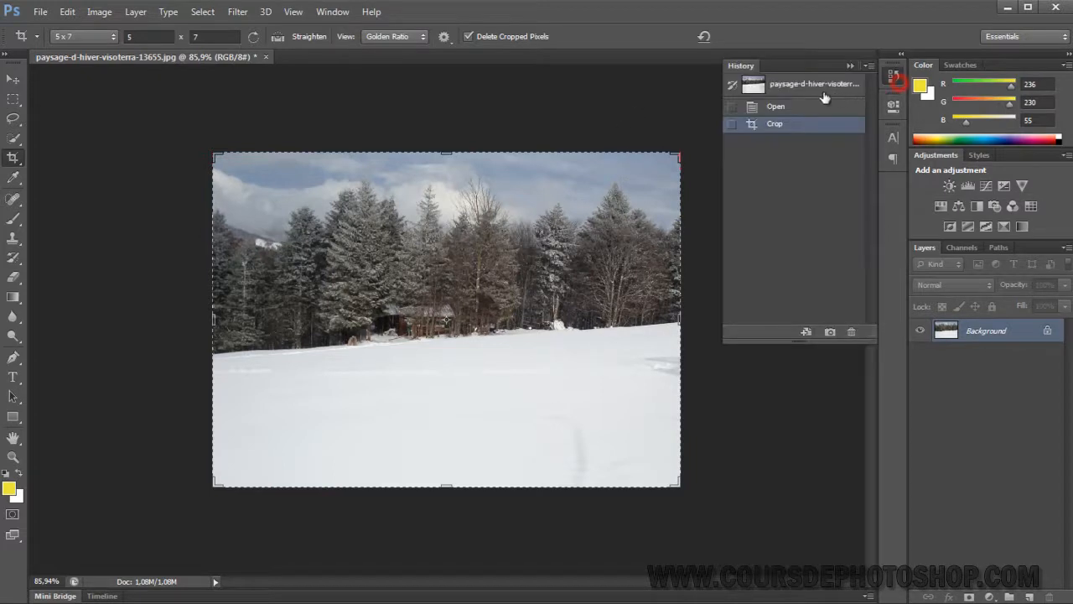
click(771, 94)
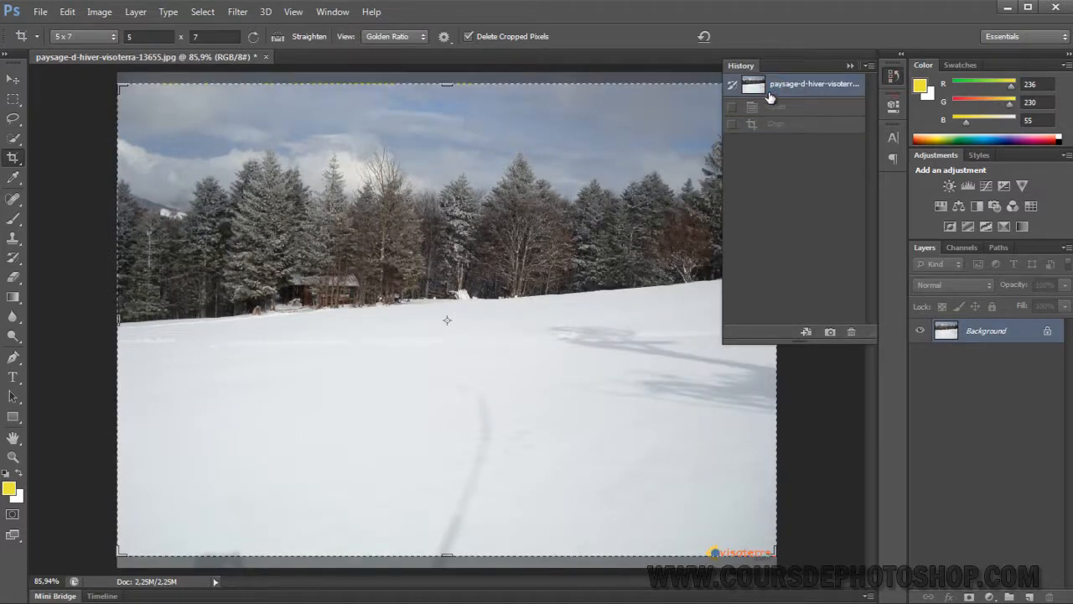
click(644, 135)
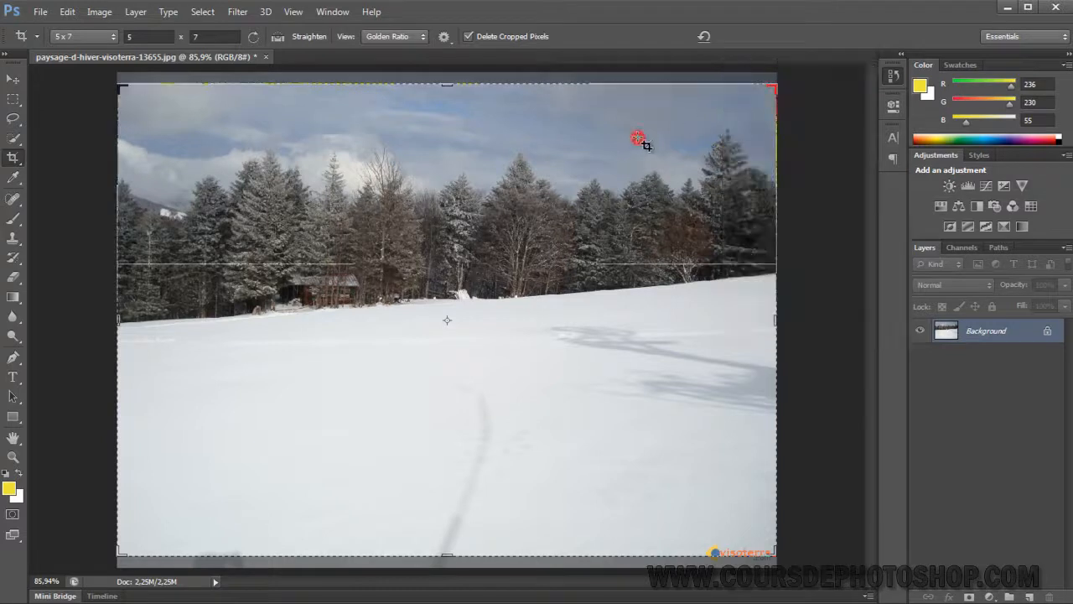
Examine the available crop ratio presets and the width and height values of the 5 x 7 ratio.
click(80, 36)
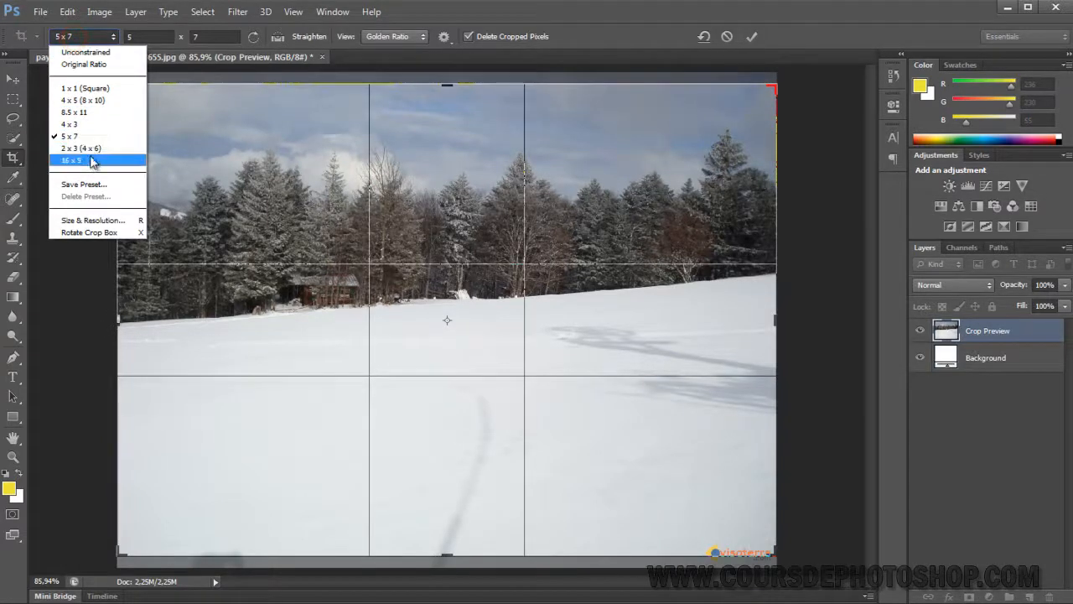
click(148, 39)
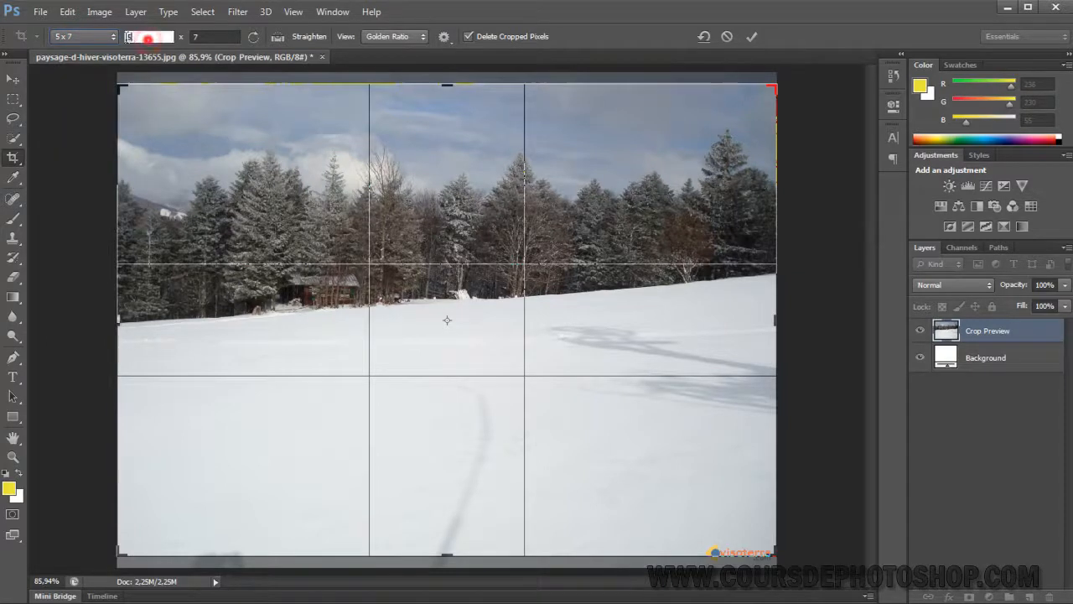
click(220, 37)
click(144, 36)
click(209, 37)
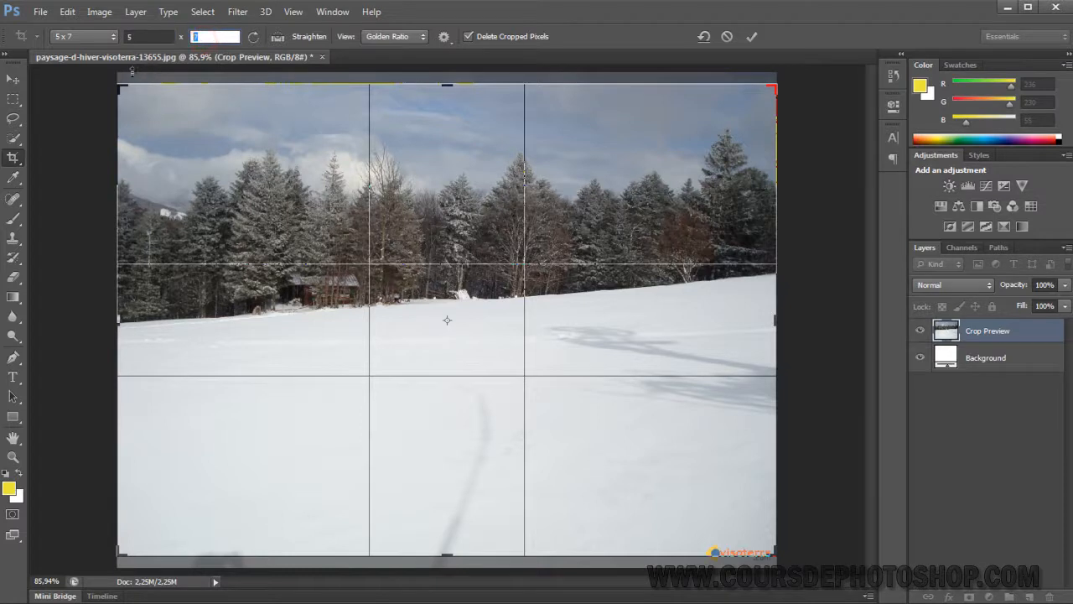
click(144, 37)
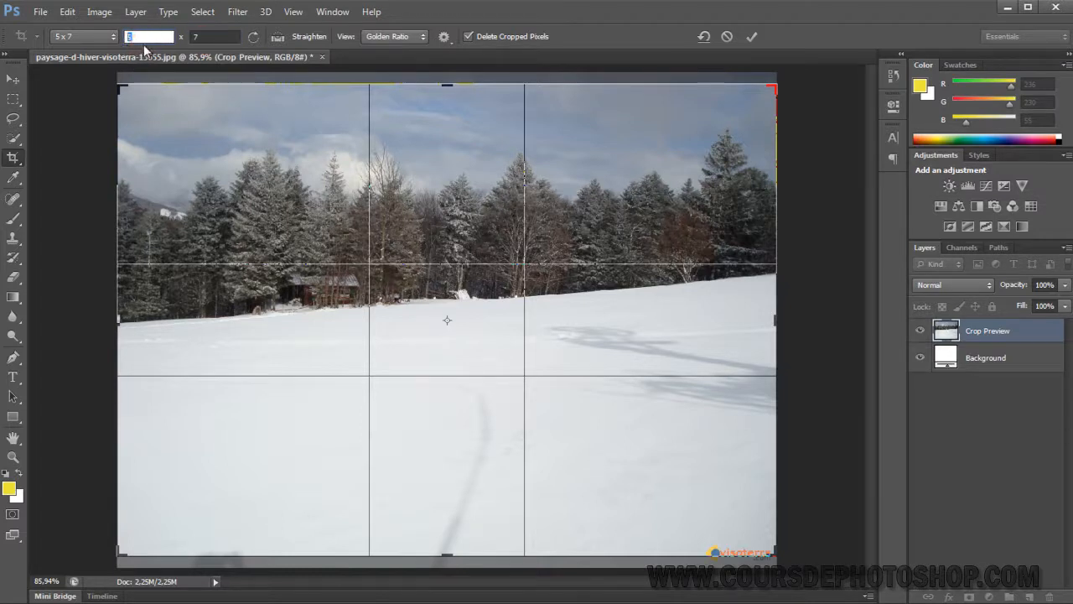
click(91, 37)
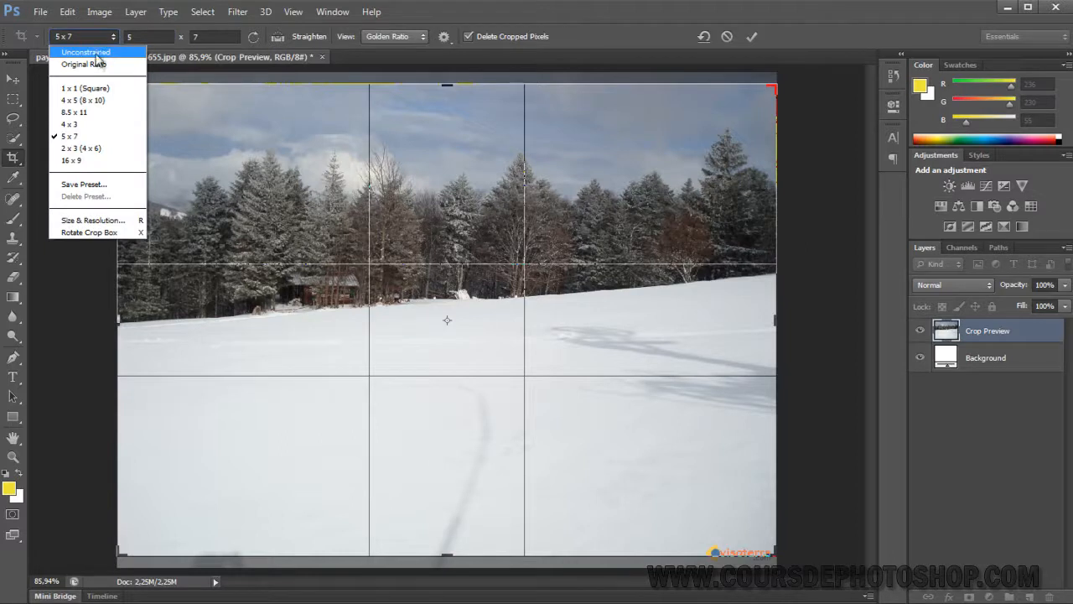
click(96, 292)
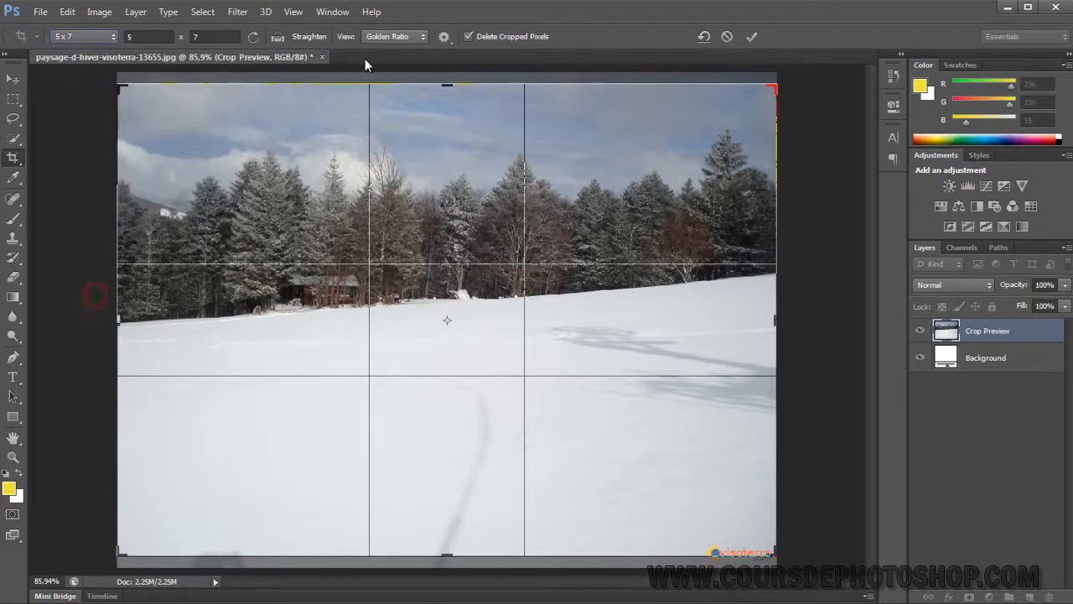
click(142, 37)
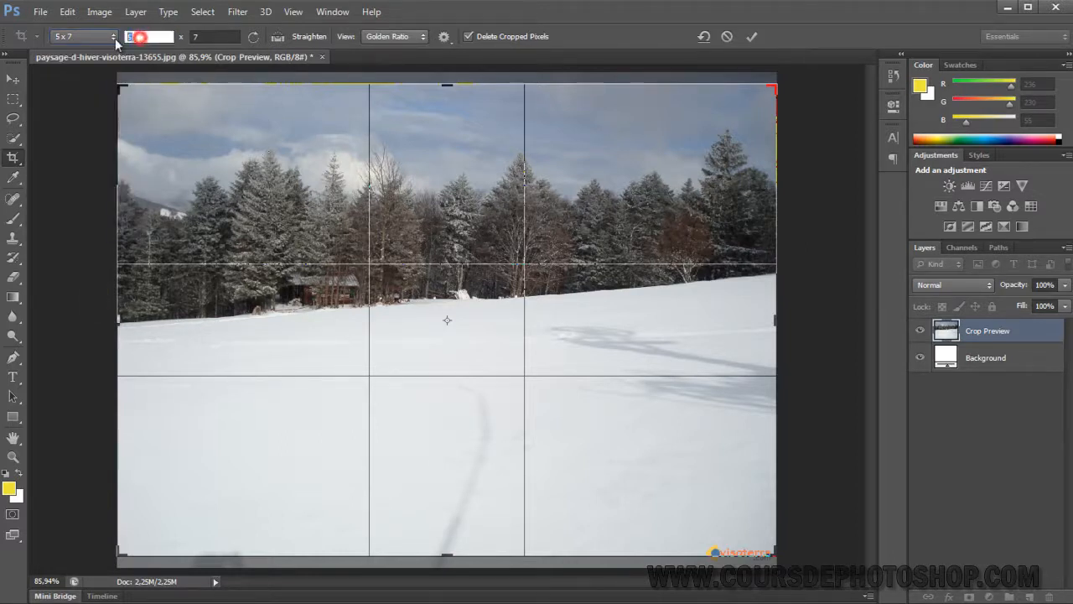
click(206, 37)
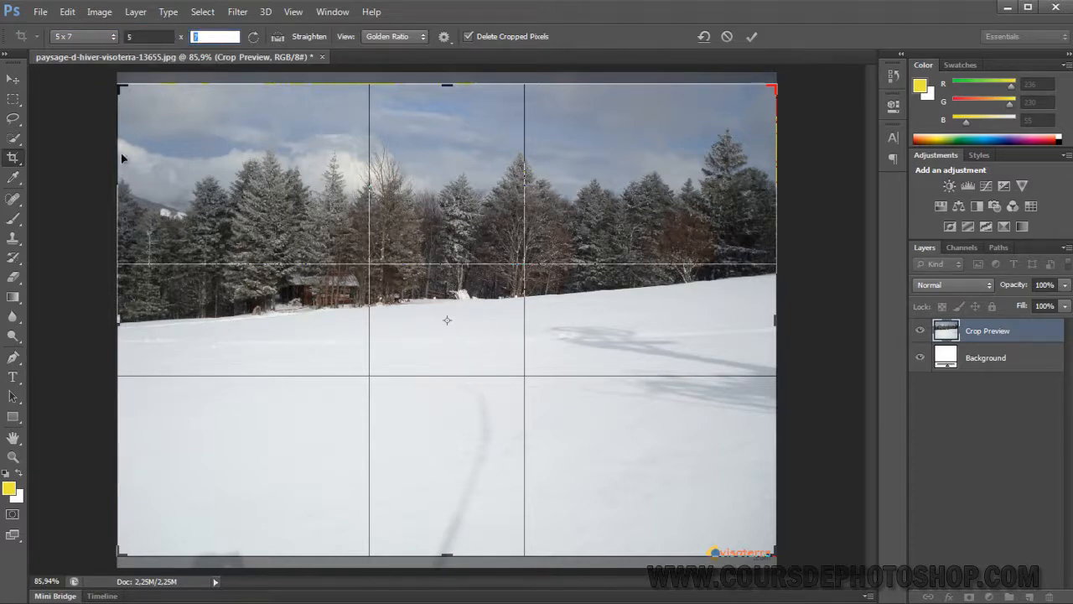
Set the crop ratio to Unconstrained and pull in the box's left, right and top edges around the central trees.
click(79, 37)
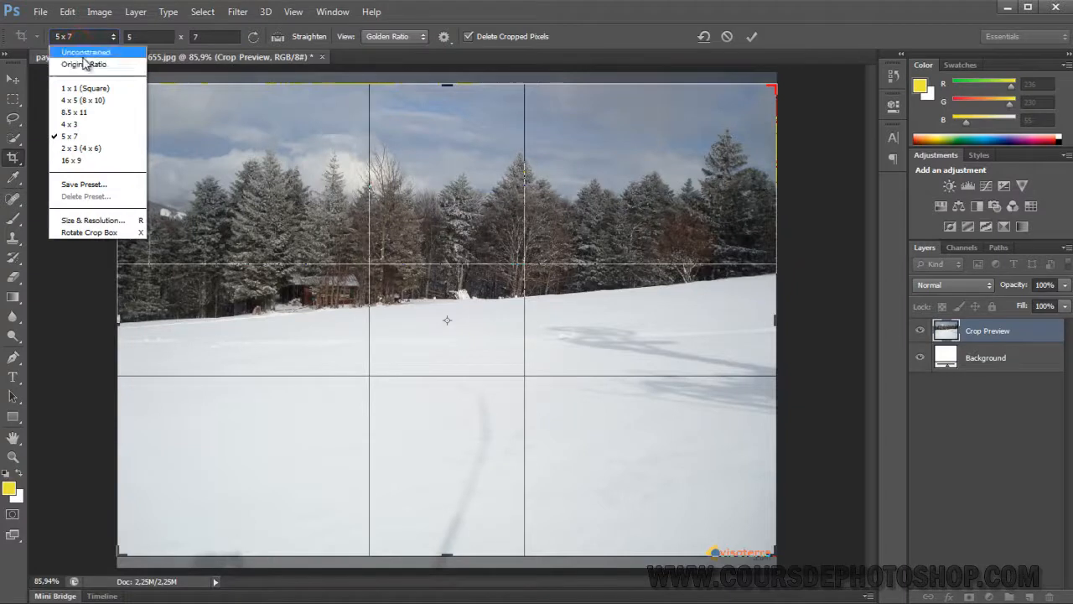
click(85, 54)
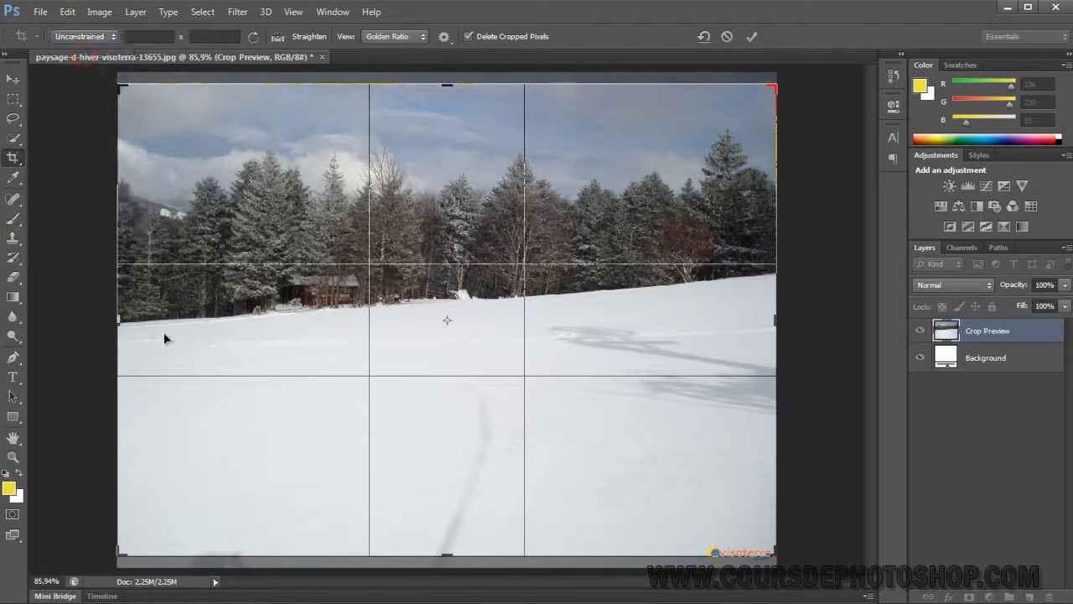
drag(118, 320, 375, 320)
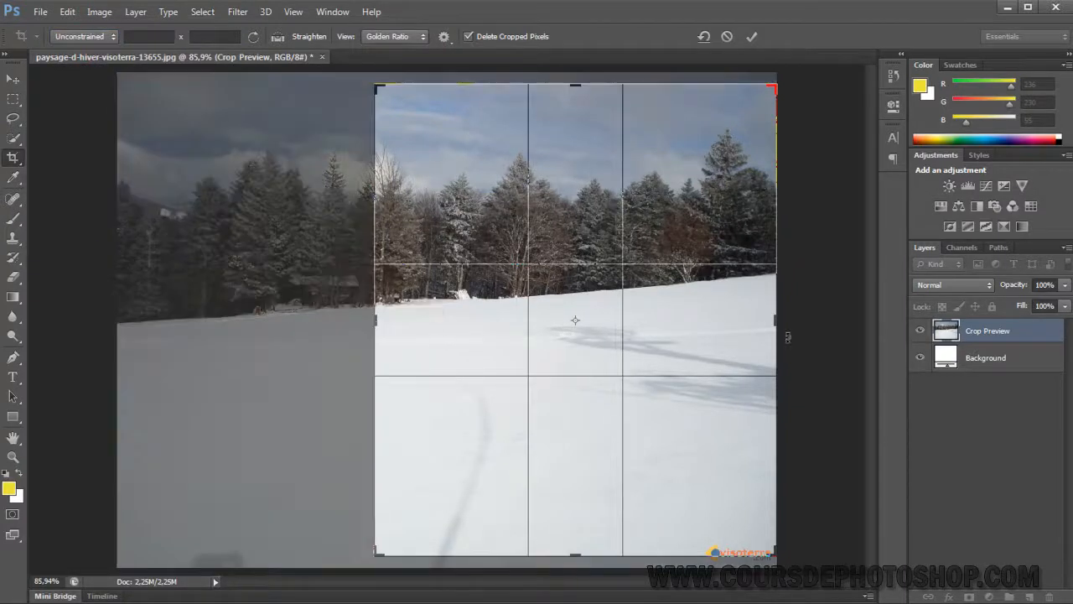
drag(775, 319, 607, 320)
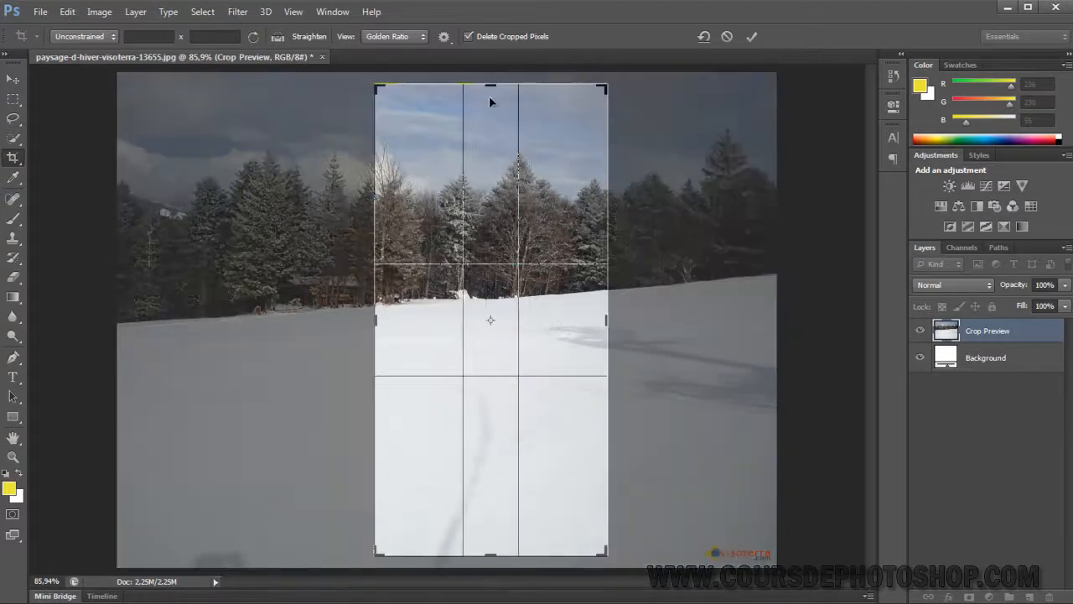
drag(490, 98, 491, 200)
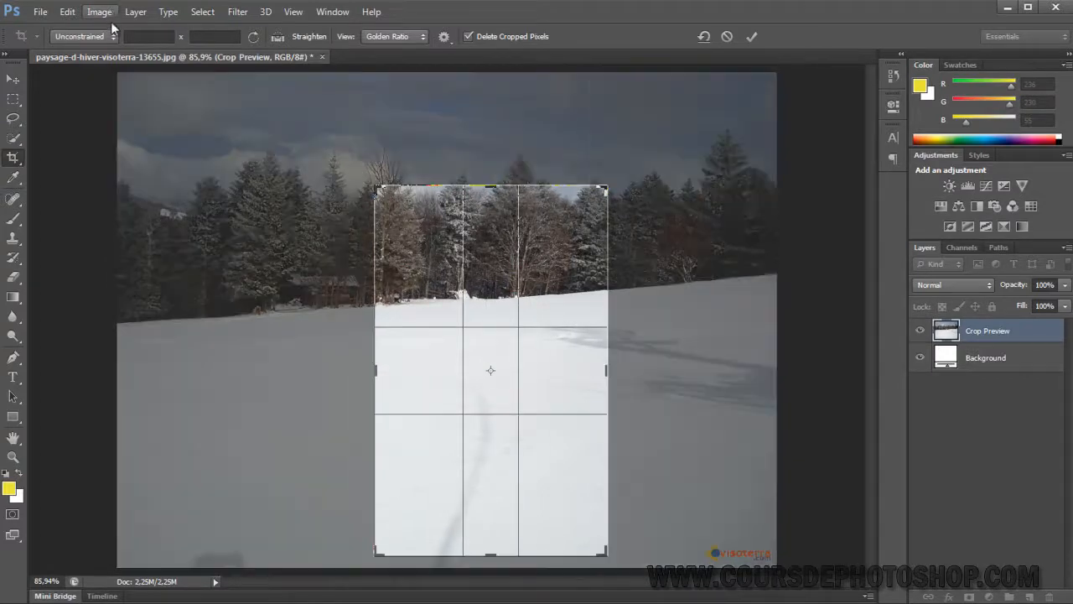
Constrain the crop box to the 16 x 9 ratio and shift the photo down and right beneath it.
click(99, 37)
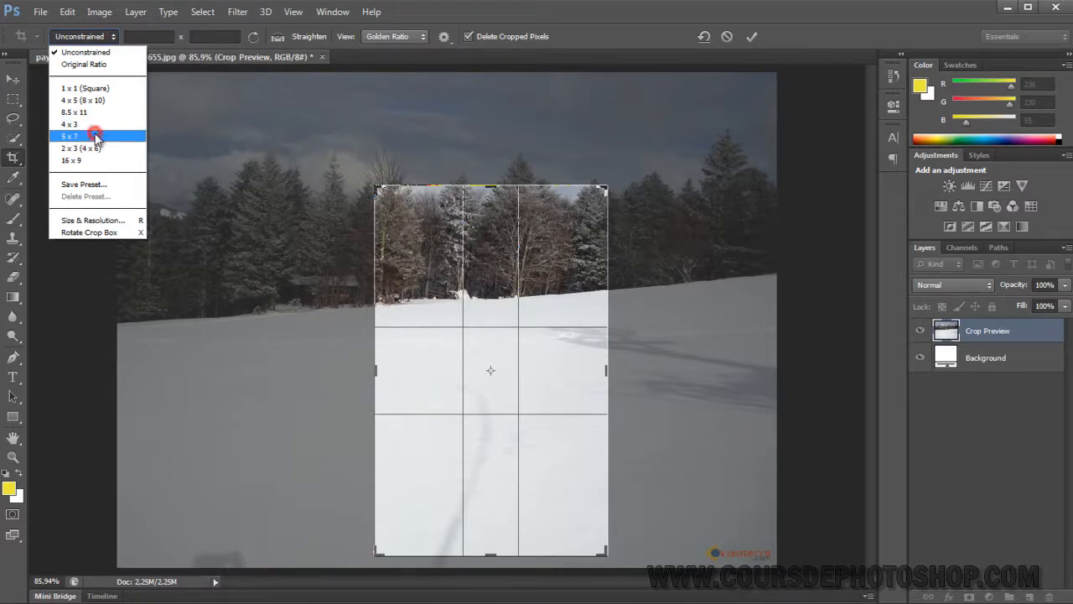
click(94, 161)
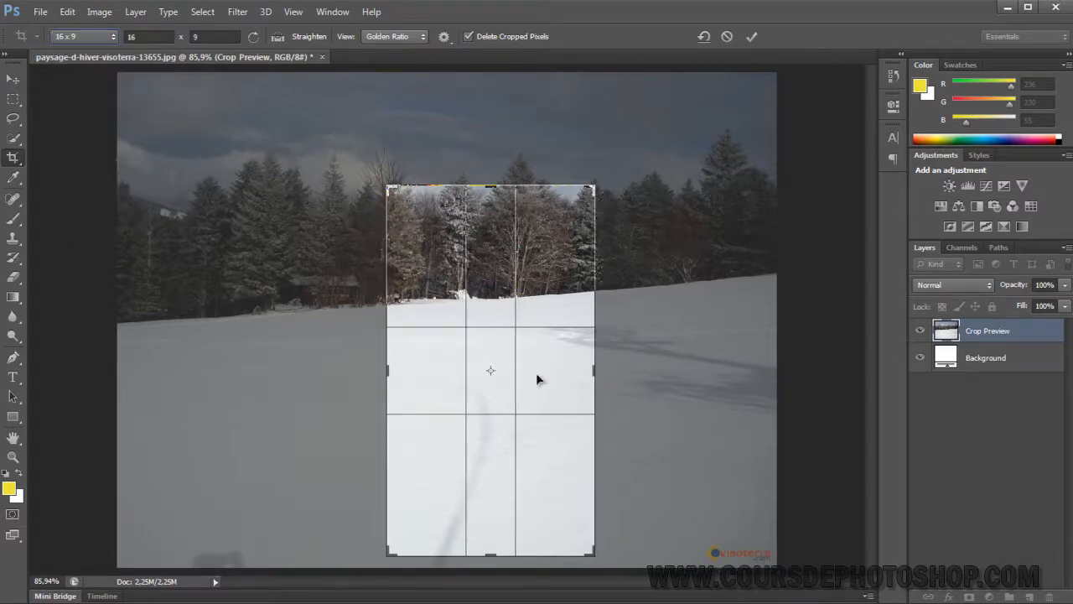
drag(484, 300, 525, 352)
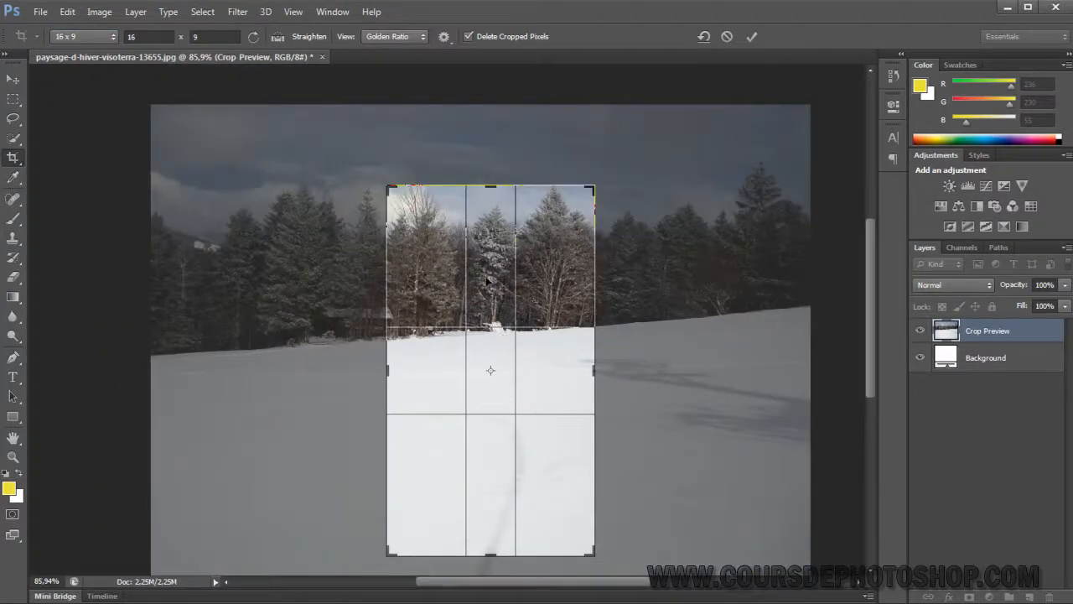
Rotate the 16 x 9 crop box to landscape orientation and back to portrait.
click(253, 37)
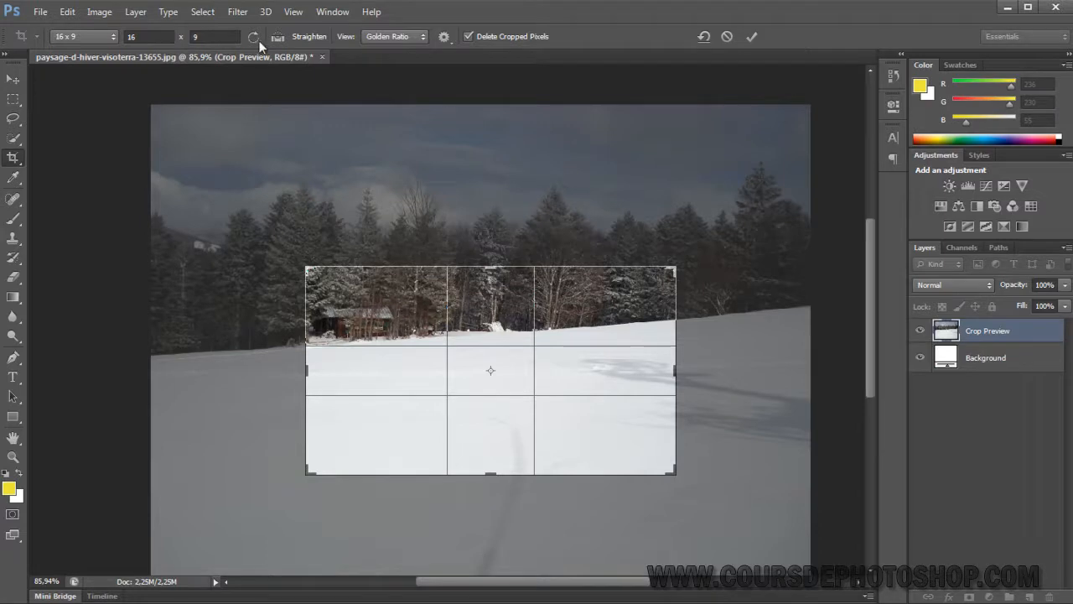
click(253, 37)
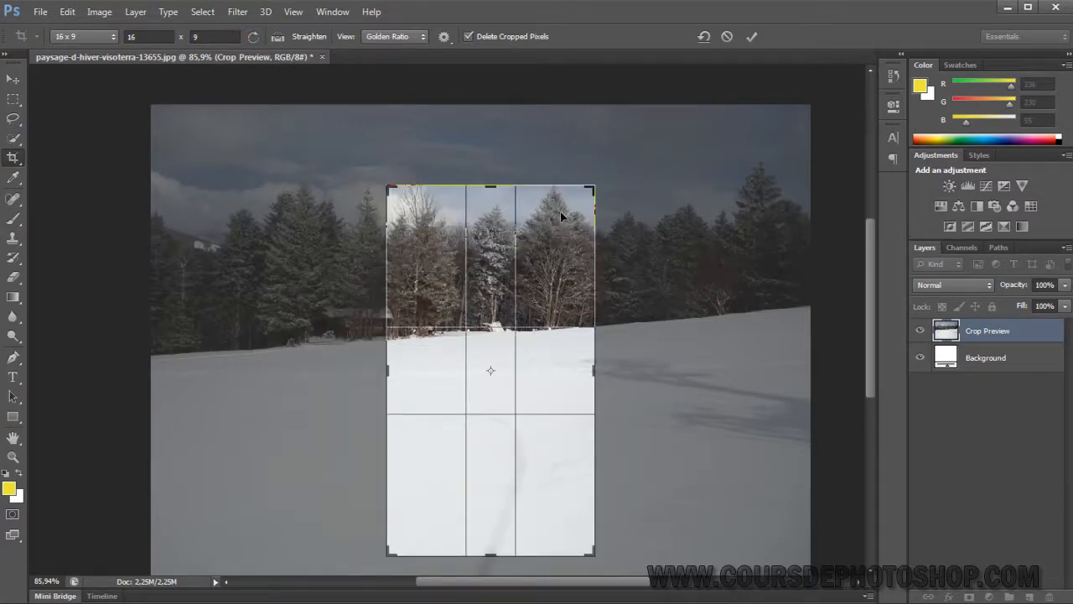
Turn the 16 x 9 crop box to landscape and frame the trees by lowering the photo and raising the box's top edge into the sky.
key(x)
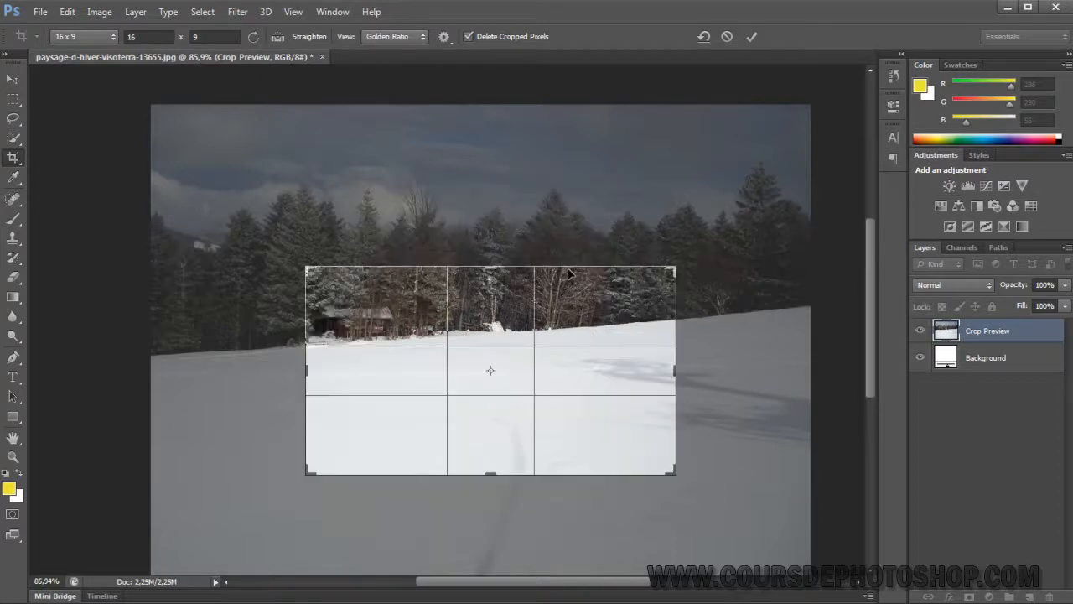
key(x)
drag(583, 343, 557, 364)
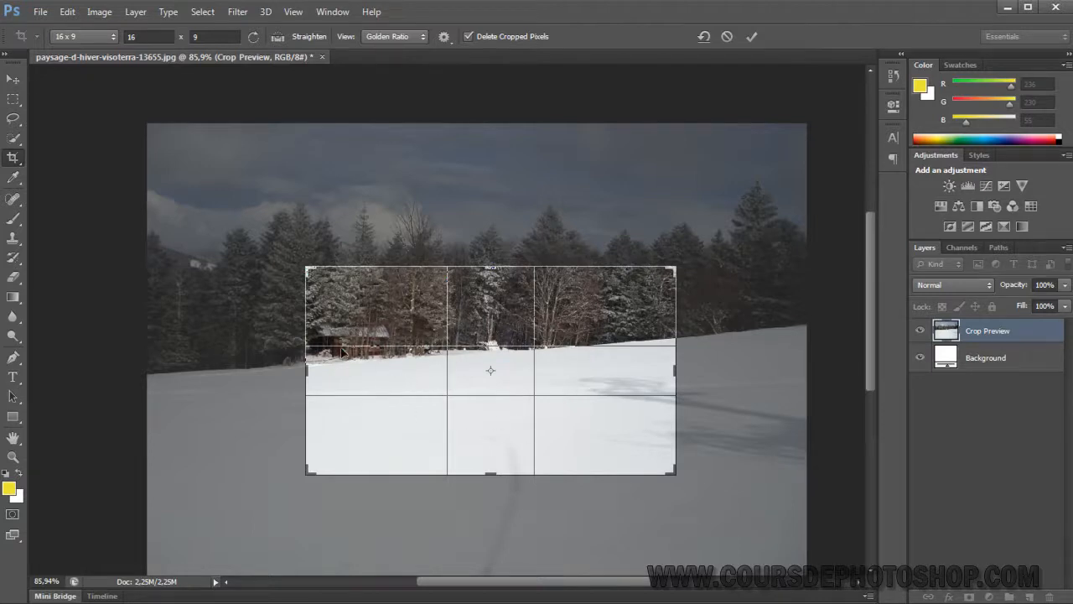
drag(491, 268, 492, 182)
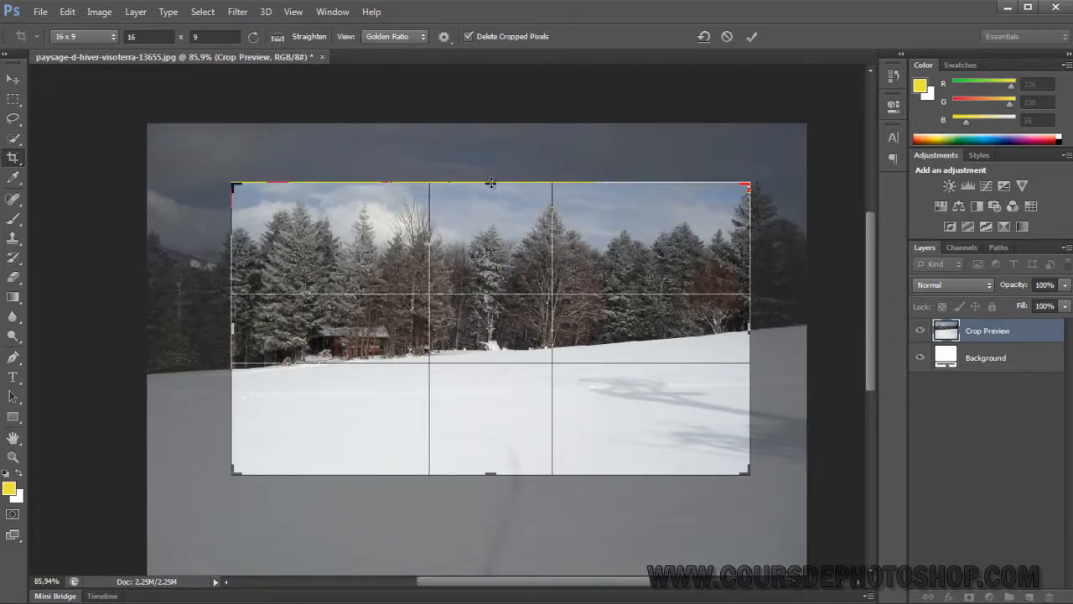
mouse_move(490, 182)
mouse_down()
mouse_move(492, 247)
mouse_move(496, 184)
mouse_up()
Switch the crop overlay to Rule of Thirds and lower the crop box's top edge to the middle of the trees.
click(396, 38)
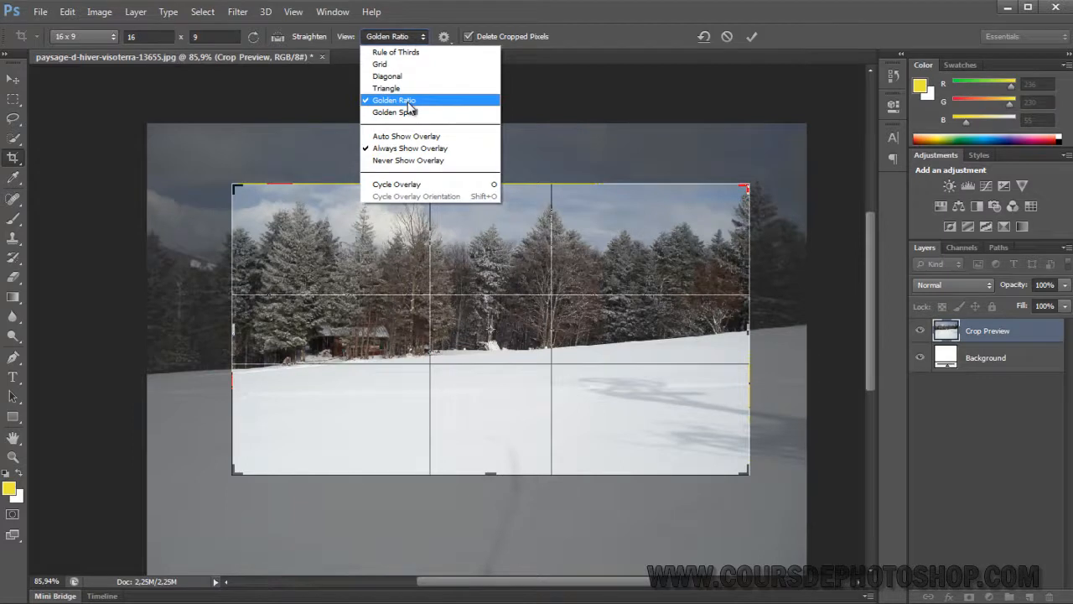
click(409, 53)
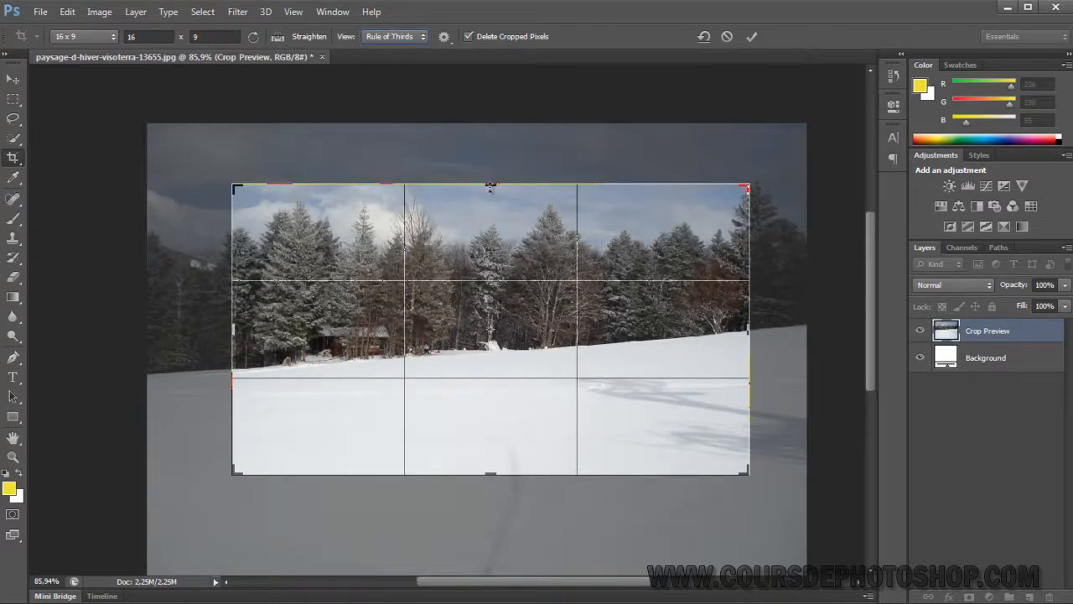
drag(491, 186, 491, 283)
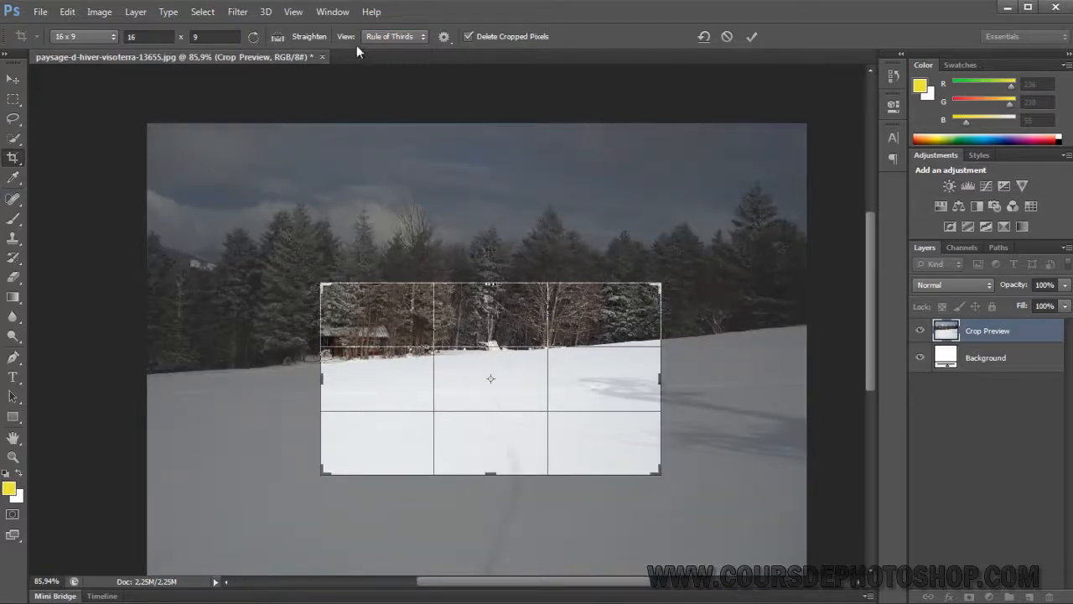
Switch the crop overlay to Grid and enlarge the crop box upward and downward, nudging the photo right beneath it.
click(391, 37)
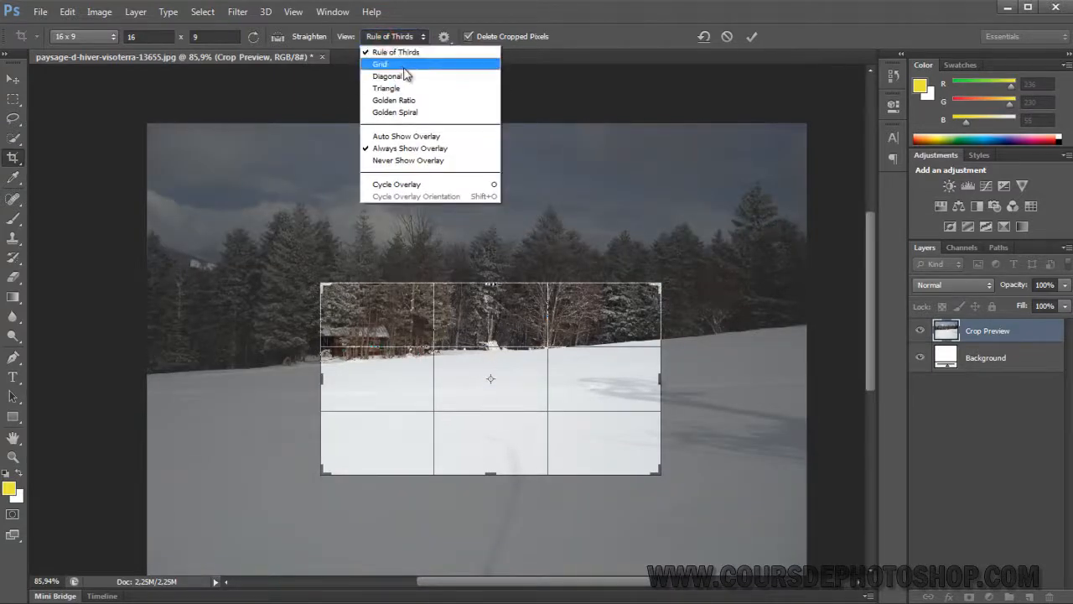
click(407, 65)
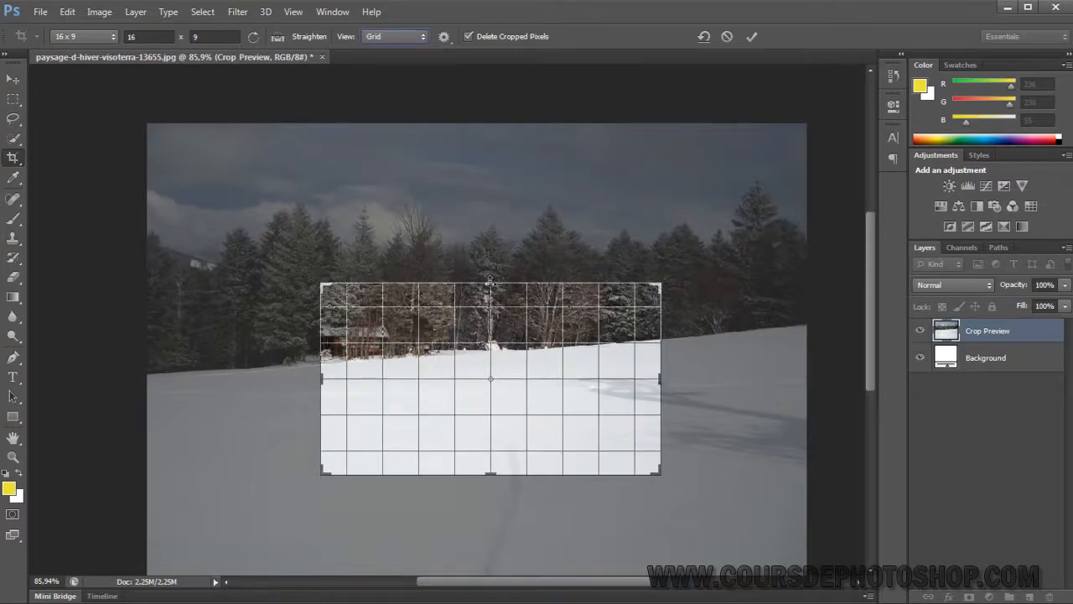
drag(490, 279, 491, 195)
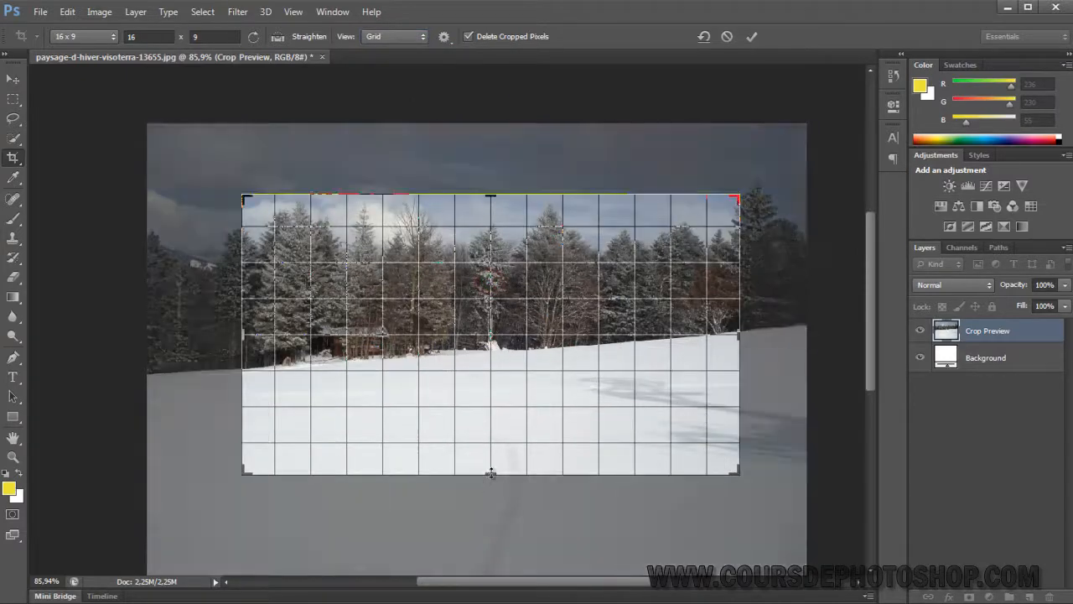
drag(491, 473, 492, 538)
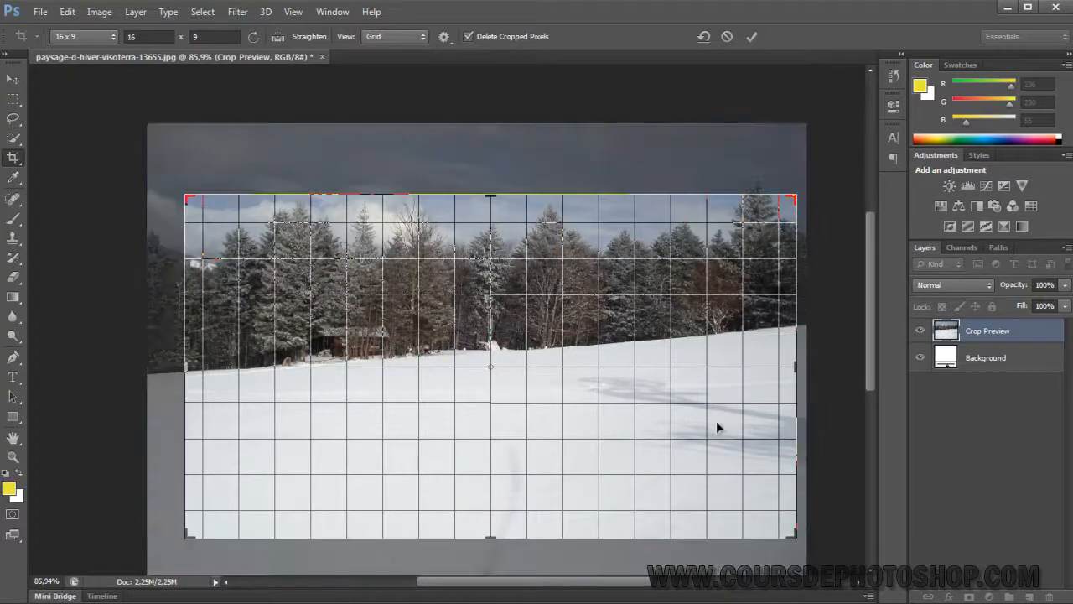
drag(451, 367, 458, 366)
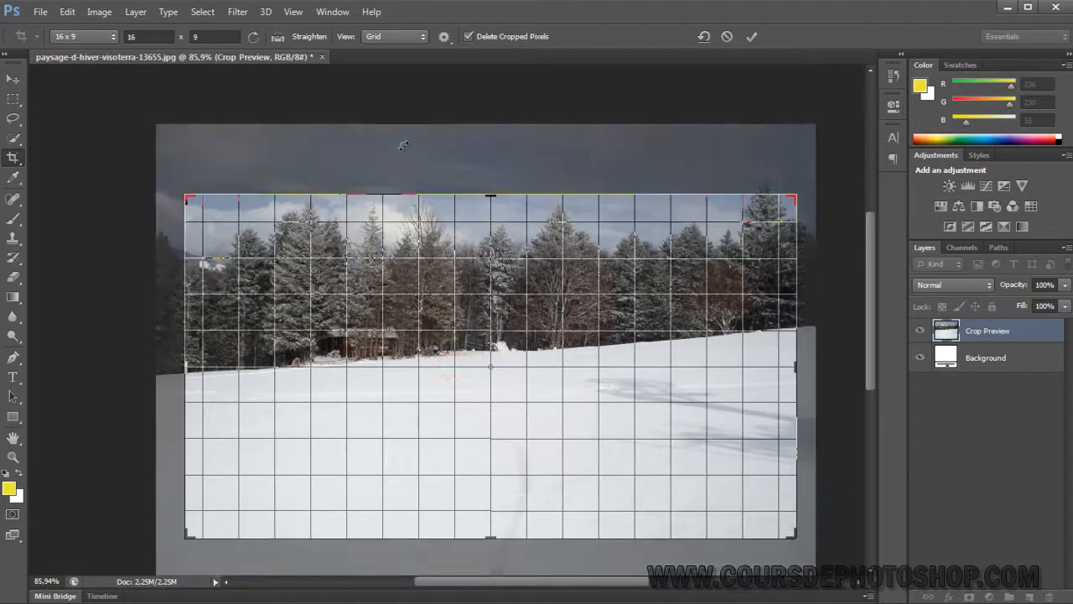
Cycle the crop overlay to Diagonal and review the overlay display options.
click(387, 37)
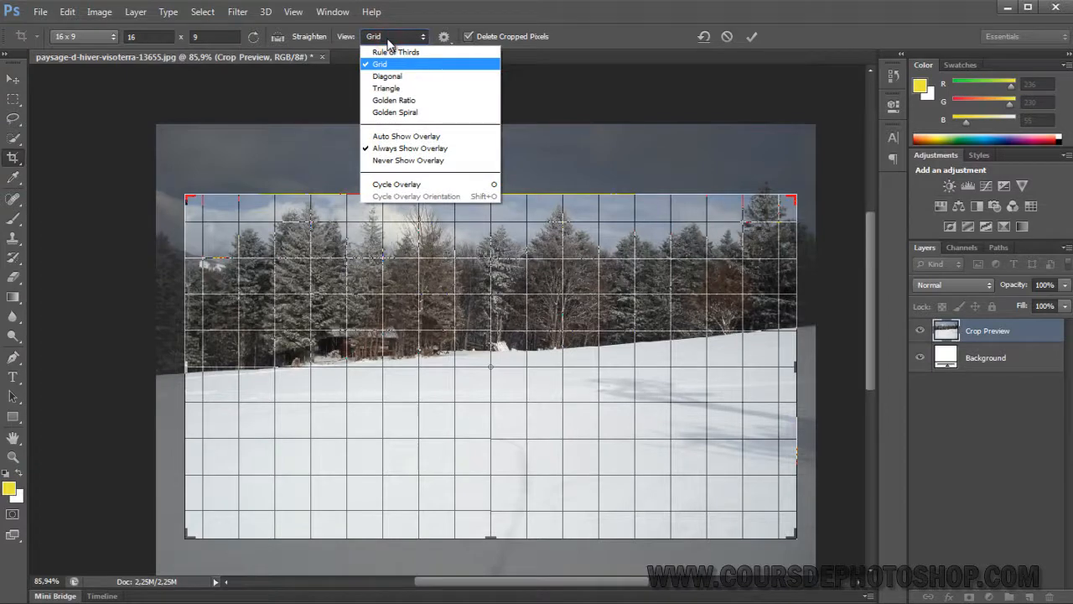
click(415, 184)
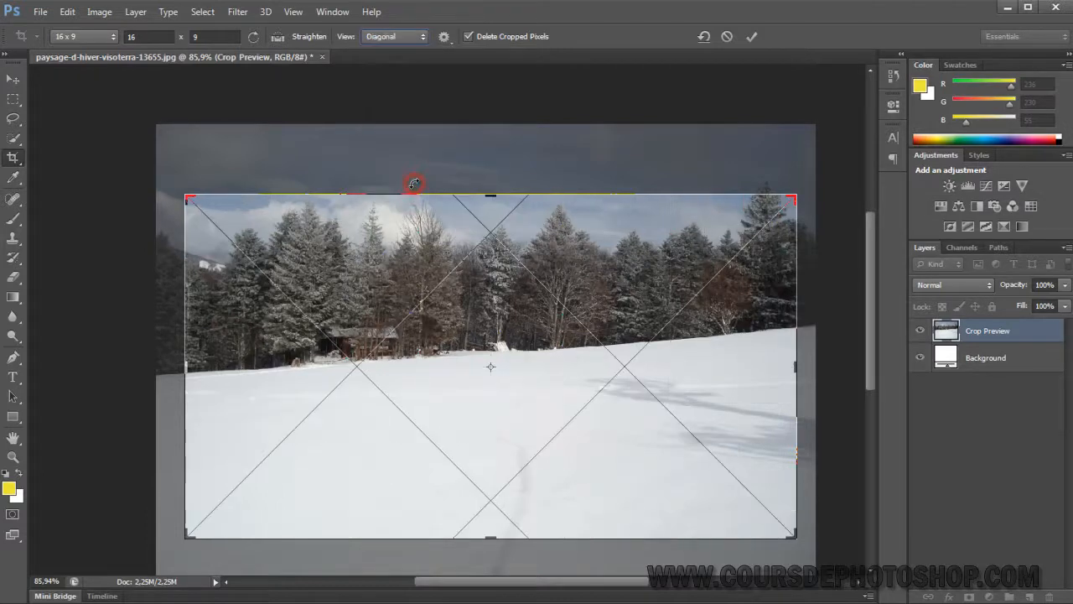
click(347, 13)
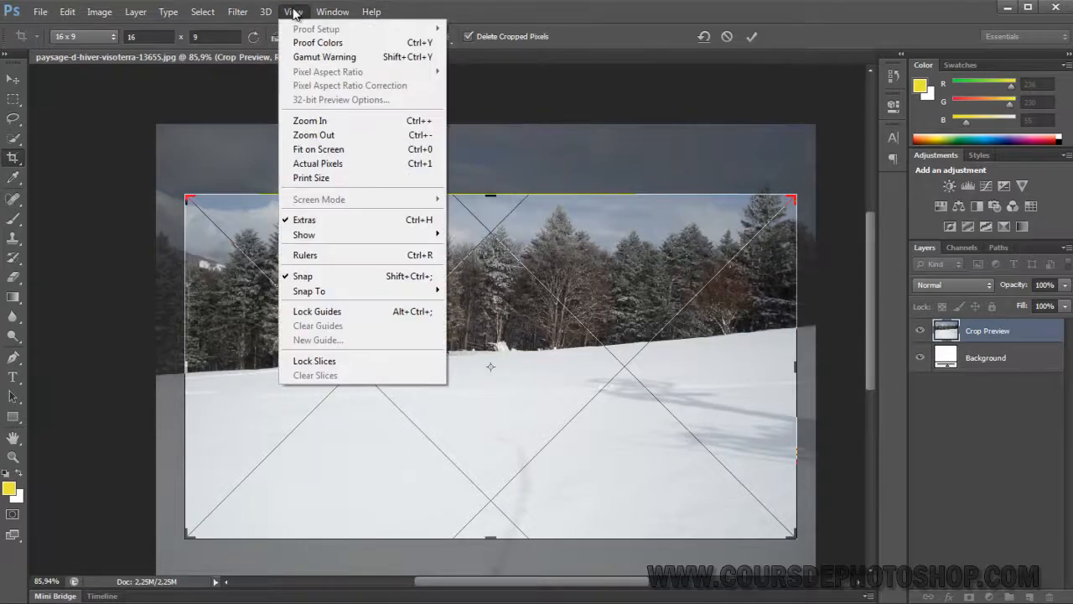
click(388, 37)
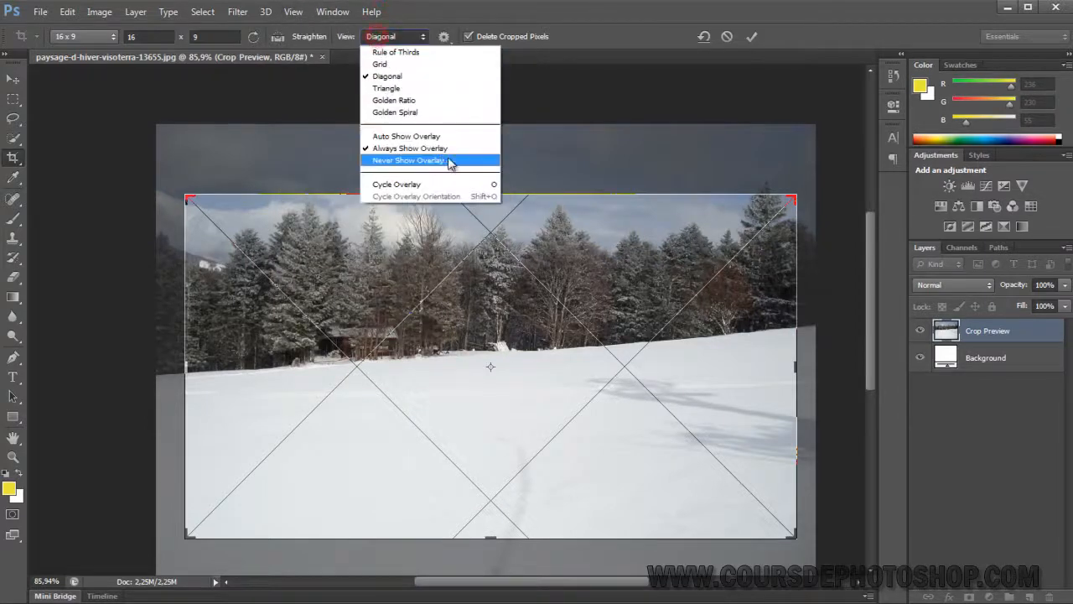
click(486, 14)
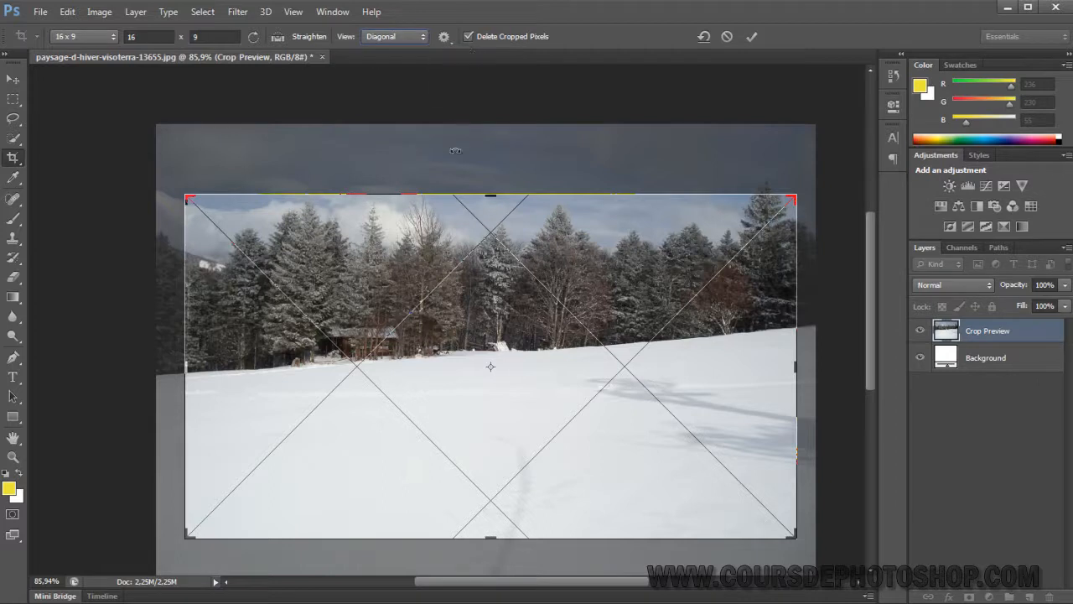
Cycle the crop overlay through the Triangle, Golden Ratio, Golden Spiral and remaining styles, finishing on Rule of Thirds.
click(479, 298)
key(o)
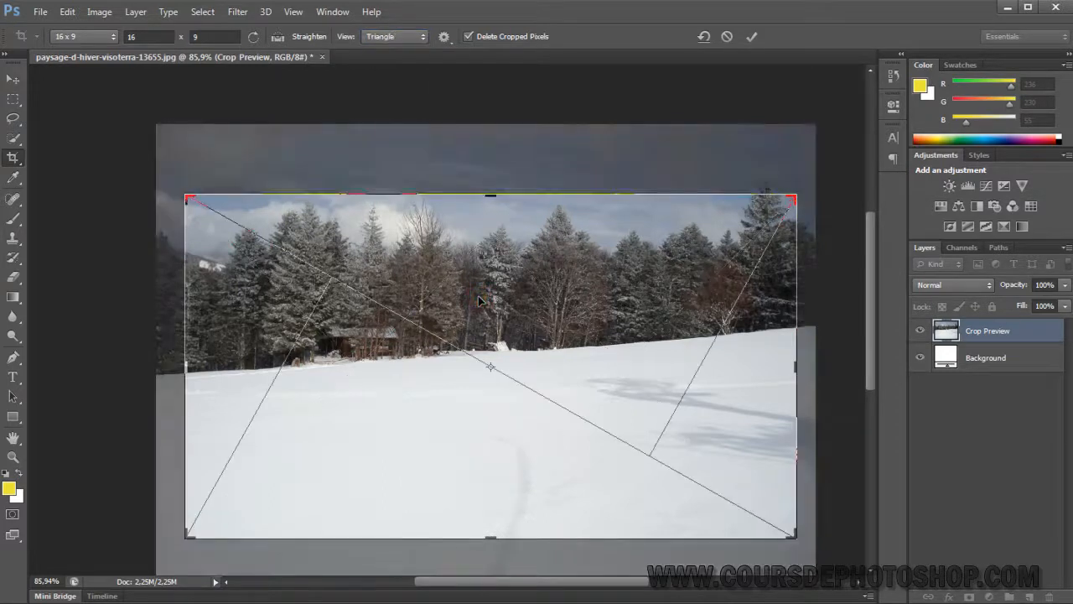
key(o)
key(o)
key(o)
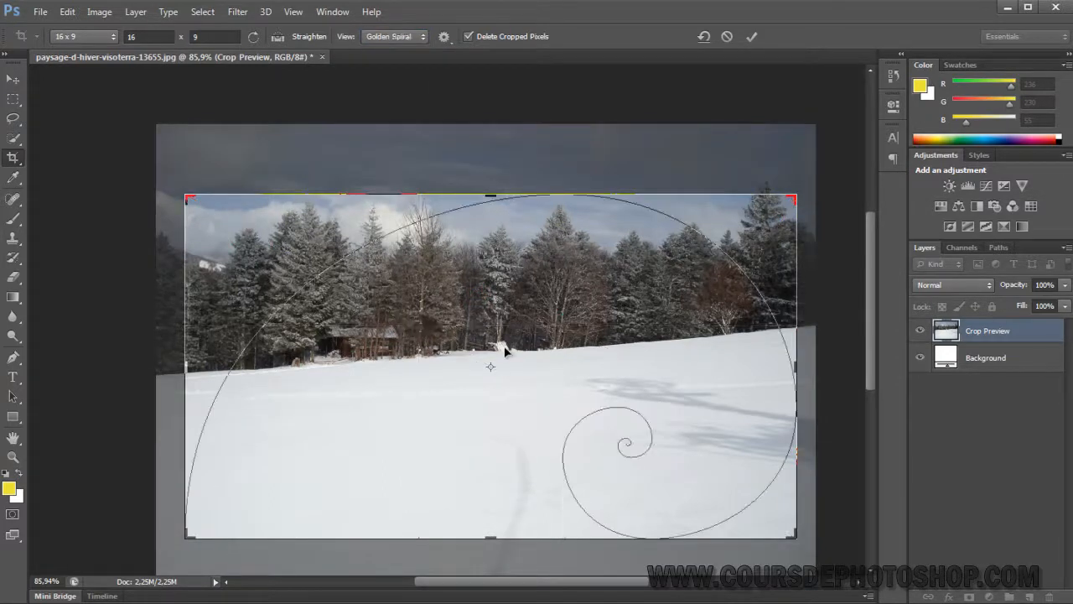
key(o)
key(o)
key(o)
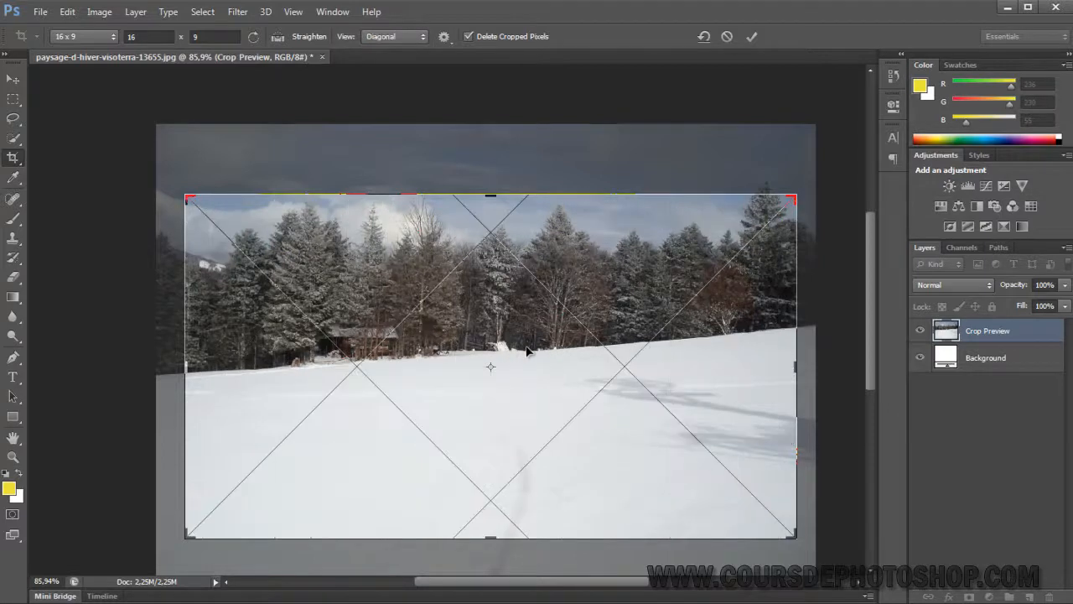
key(o)
key(o)
key(o)
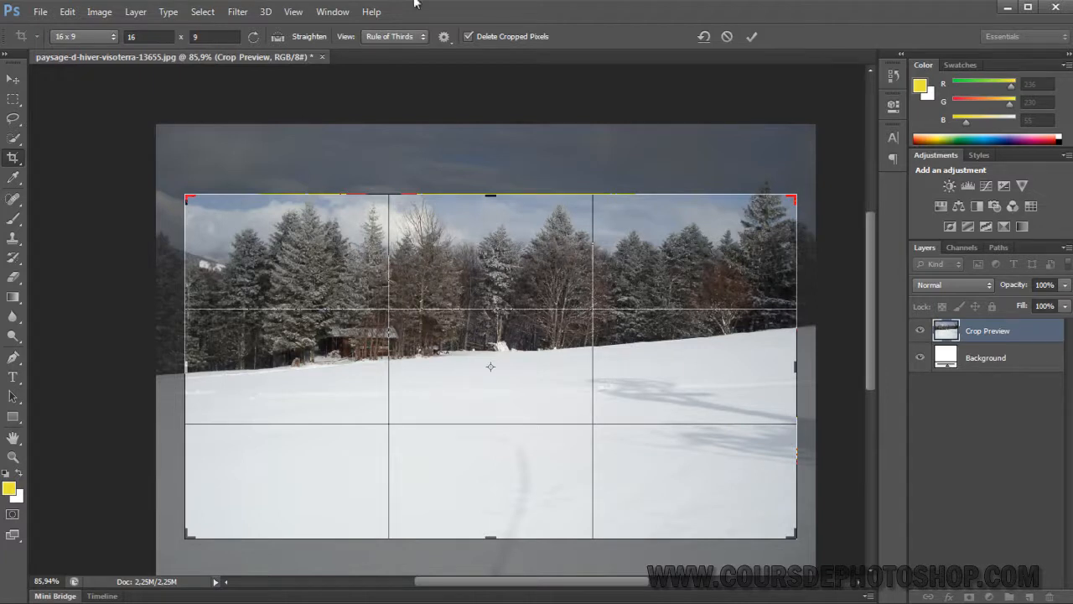
Set the crop overlay to Never Show Overlay and shift the photo slightly down beneath the crop box.
click(391, 37)
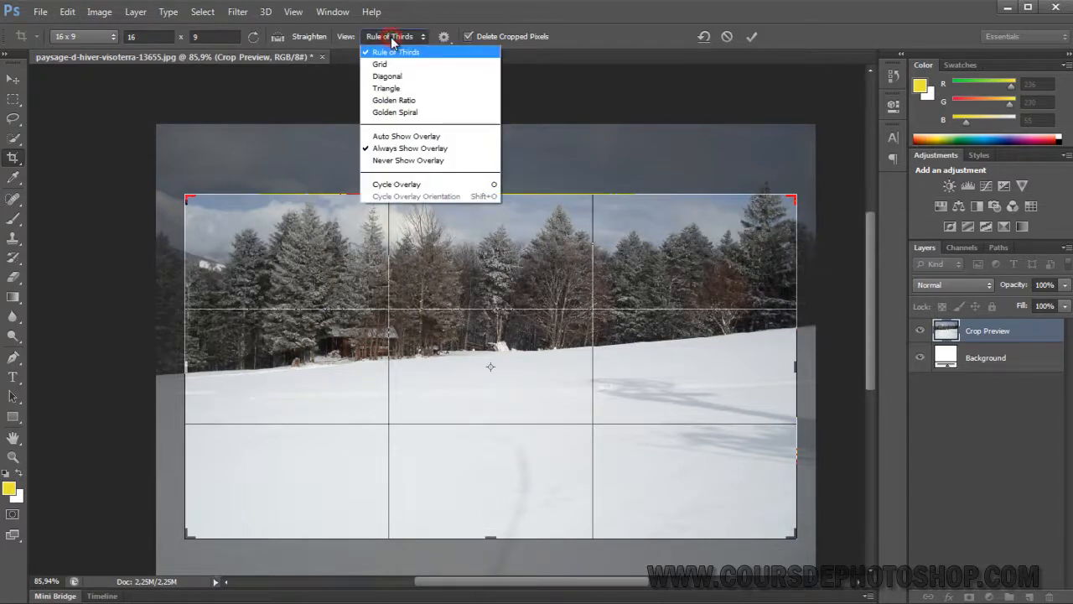
click(411, 160)
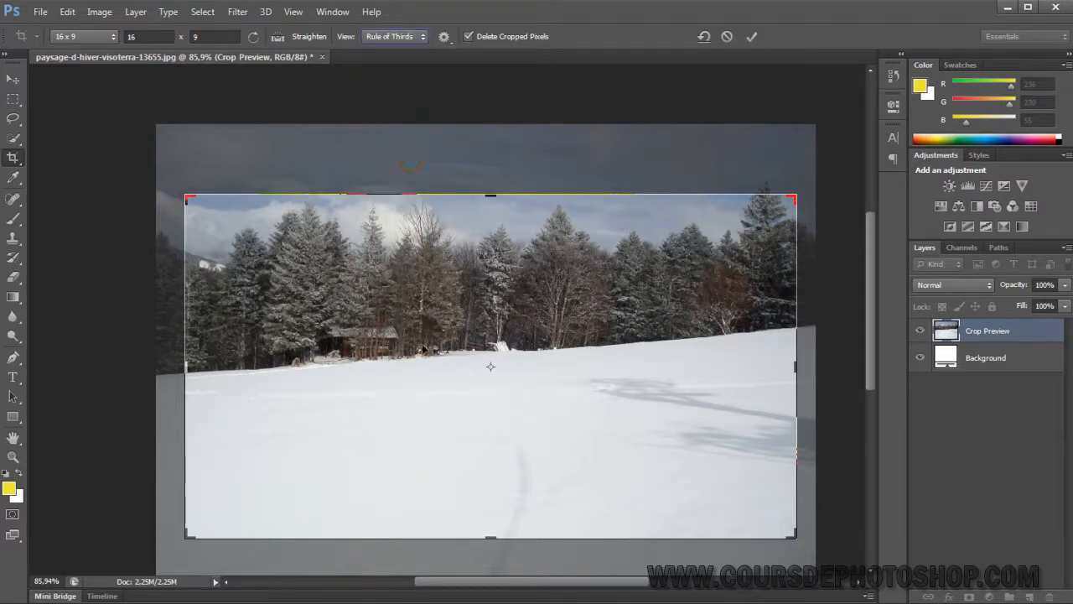
drag(539, 337, 538, 358)
Set the crop overlay to Auto Show Overlay and shift the photo slightly right and up beneath the crop box.
click(329, 17)
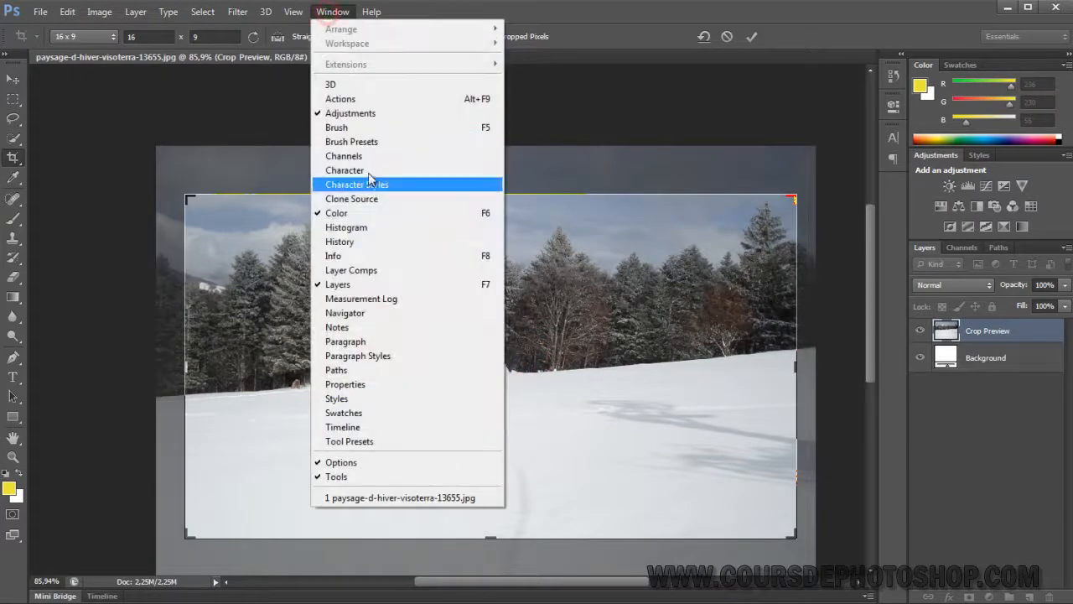
click(342, 17)
click(392, 36)
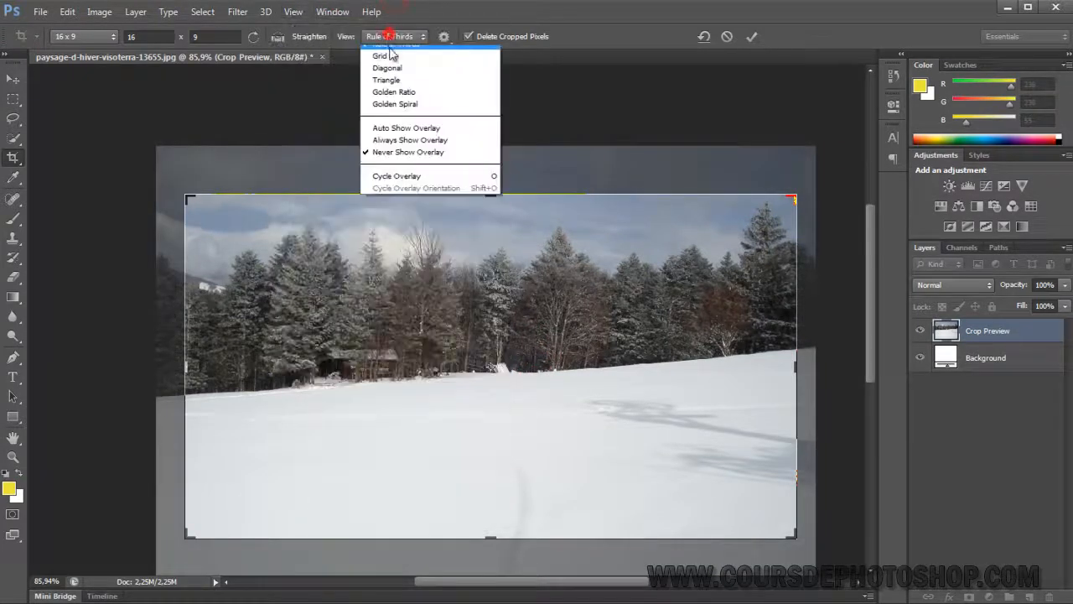
click(414, 138)
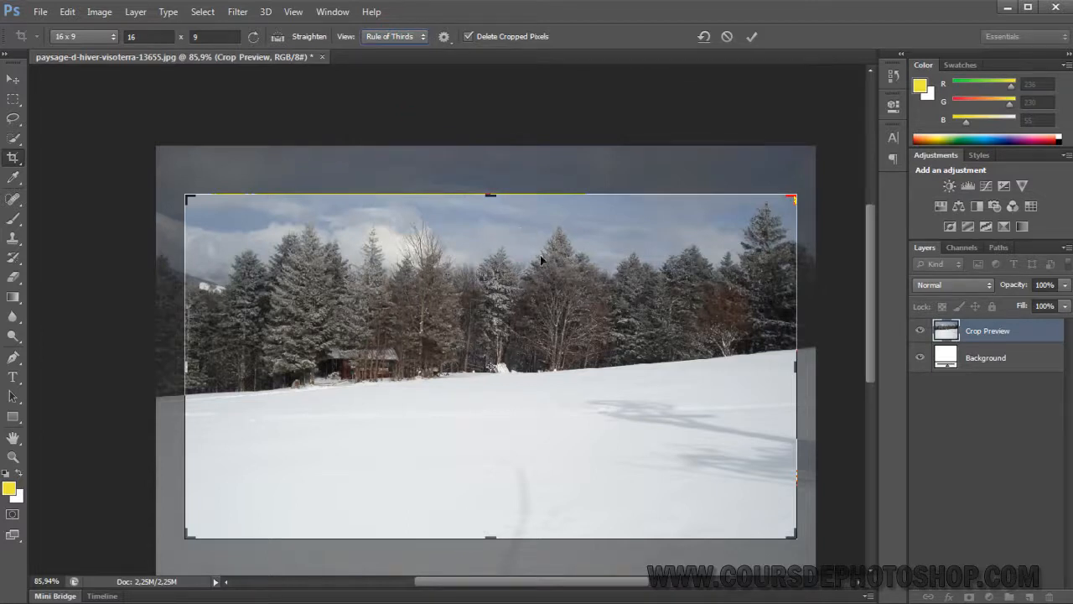
mouse_move(544, 266)
mouse_down()
mouse_move(525, 255)
mouse_move(556, 260)
mouse_up()
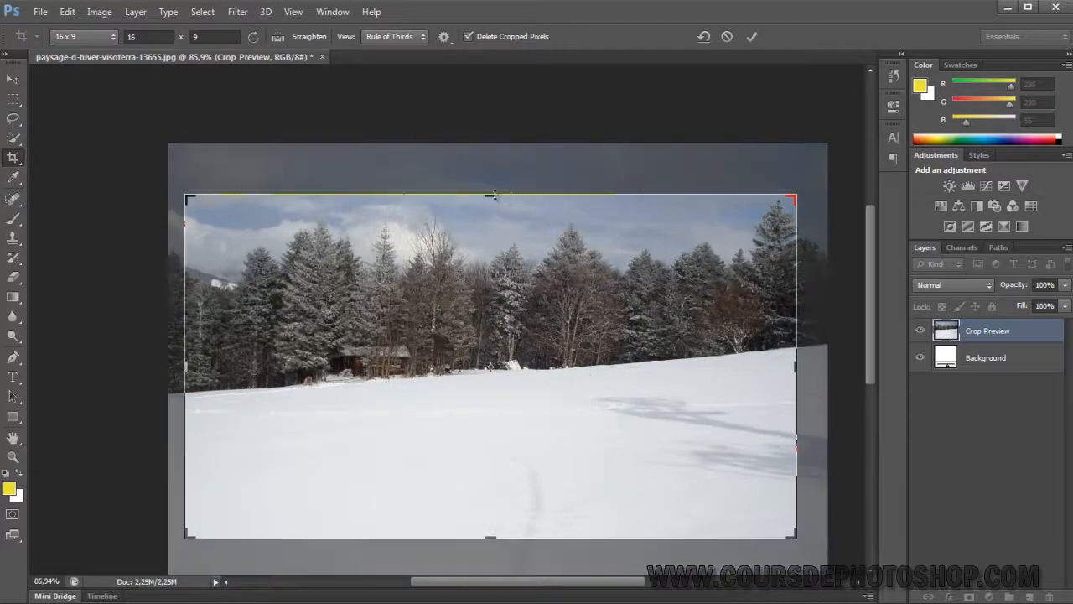
Resize the 16 x 9 crop box from its top and left edges and upper-right corner, repositioning the photo so the trees fit inside.
drag(494, 194, 494, 258)
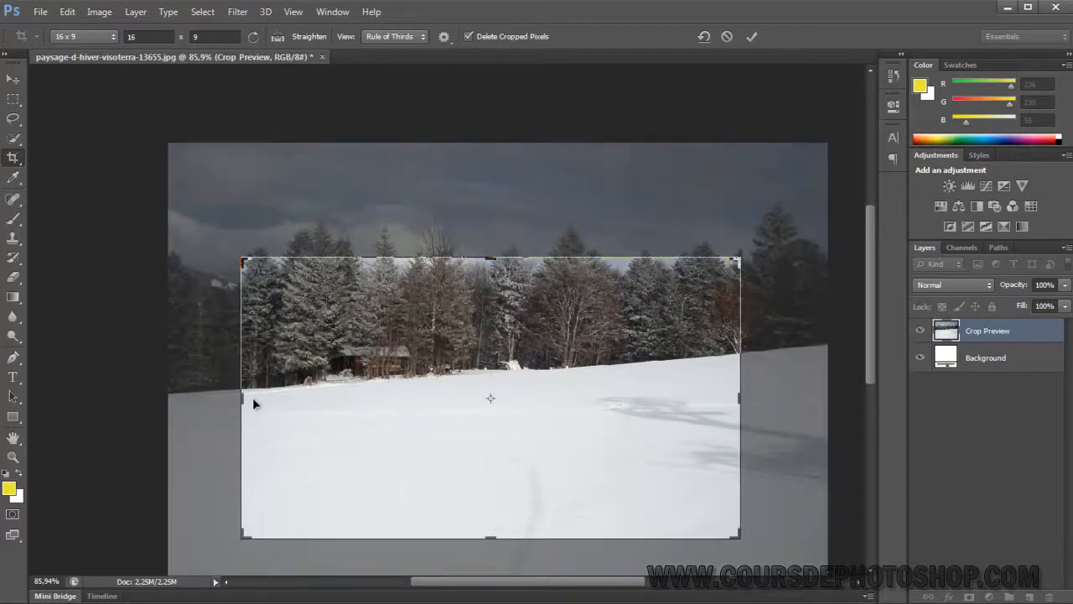
drag(243, 398, 298, 395)
drag(584, 430, 650, 445)
drag(828, 450, 740, 345)
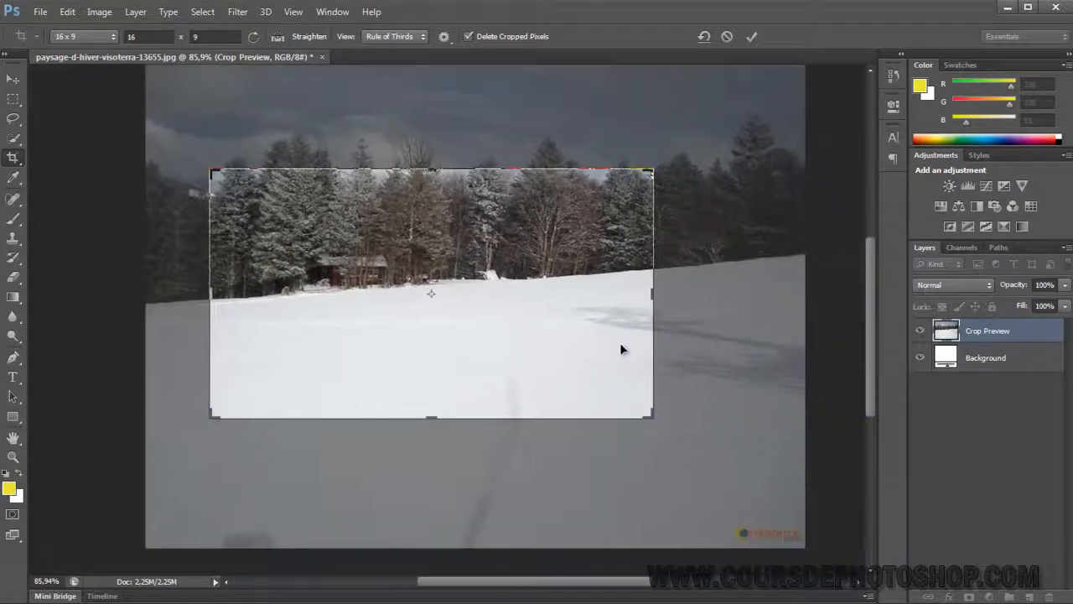
drag(498, 298, 508, 331)
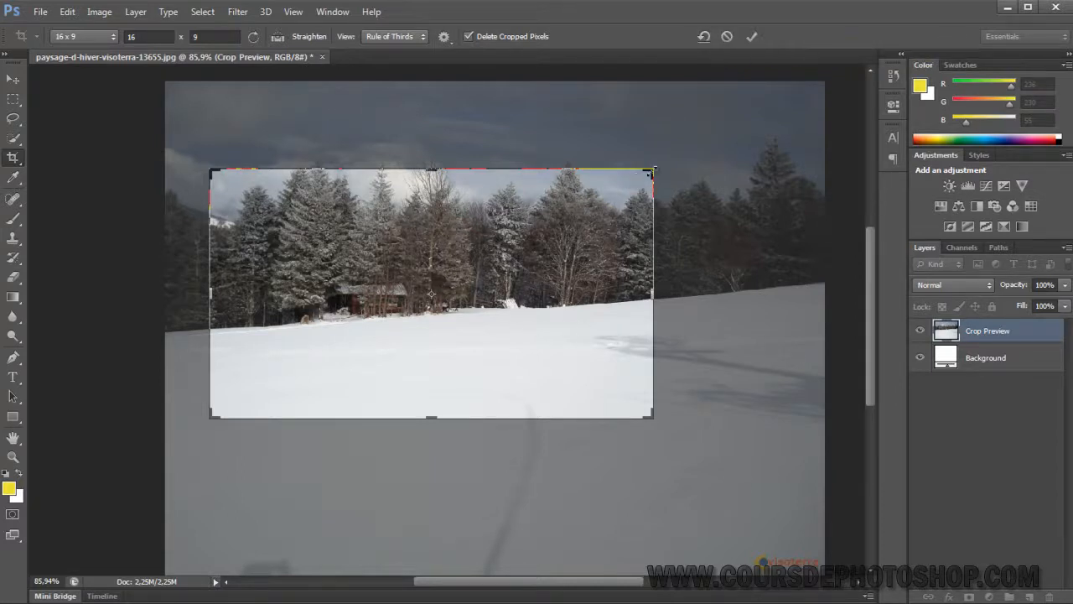
drag(652, 169, 702, 141)
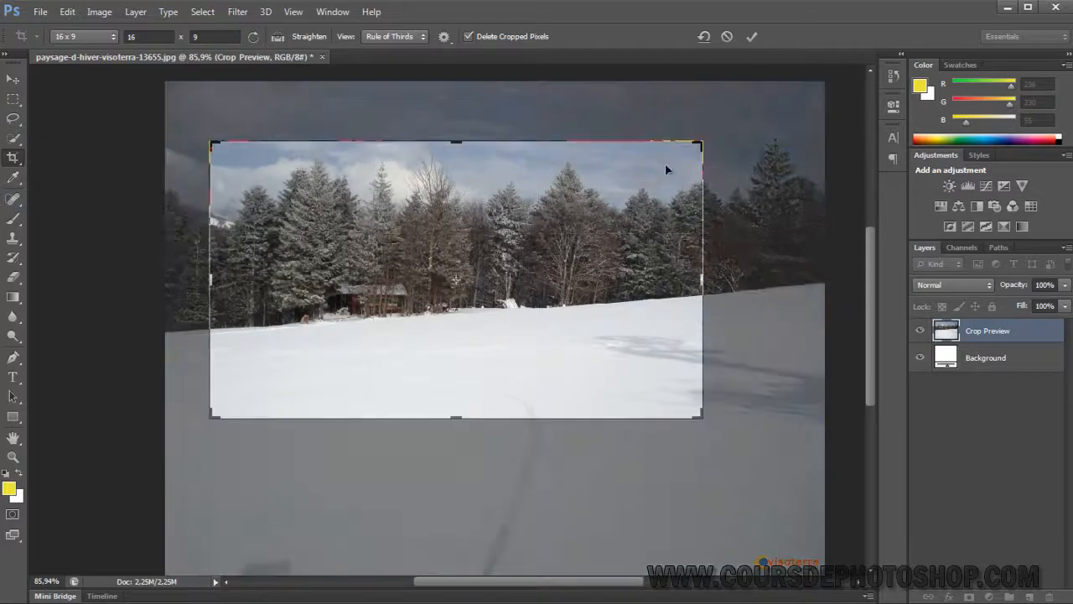
Reset the crop box to the full photo, and pull in its left, top and bottom edges while shifting the photo left beneath it.
click(703, 37)
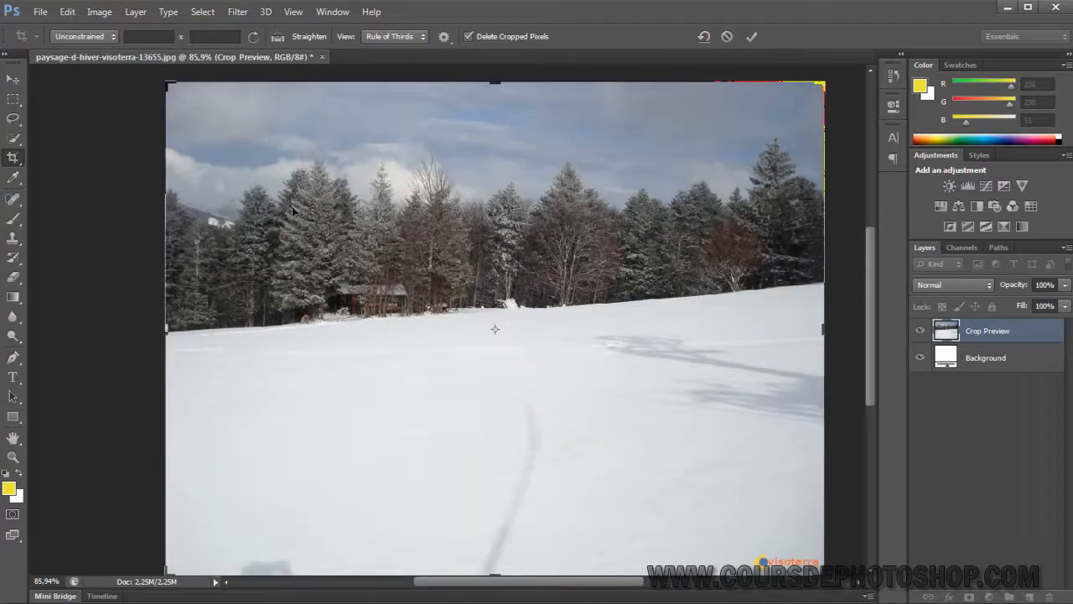
drag(162, 331, 347, 331)
drag(587, 83, 587, 199)
drag(823, 398, 850, 399)
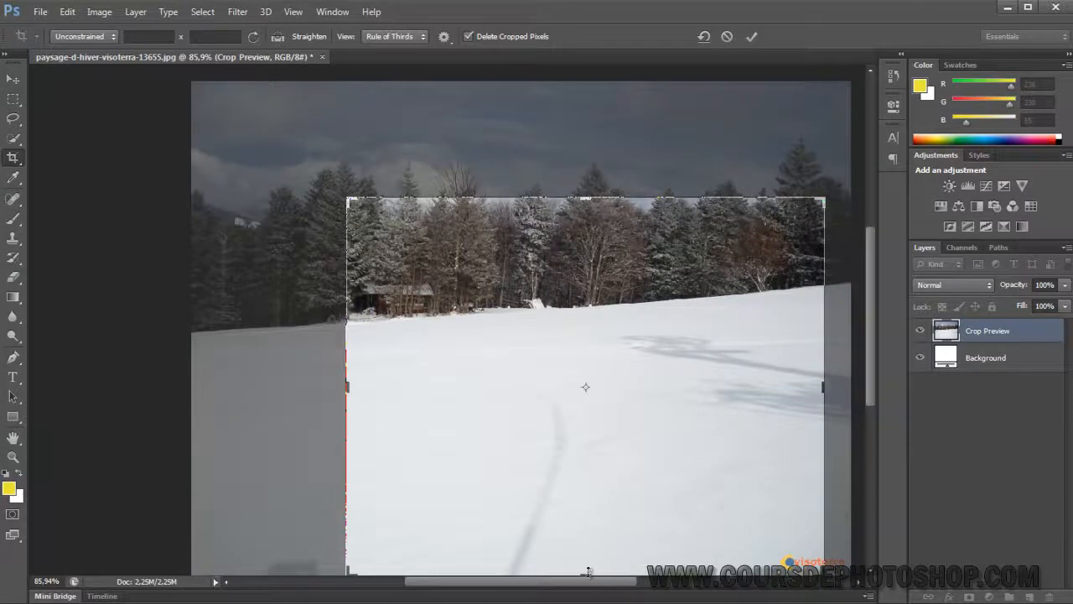
drag(588, 575, 537, 367)
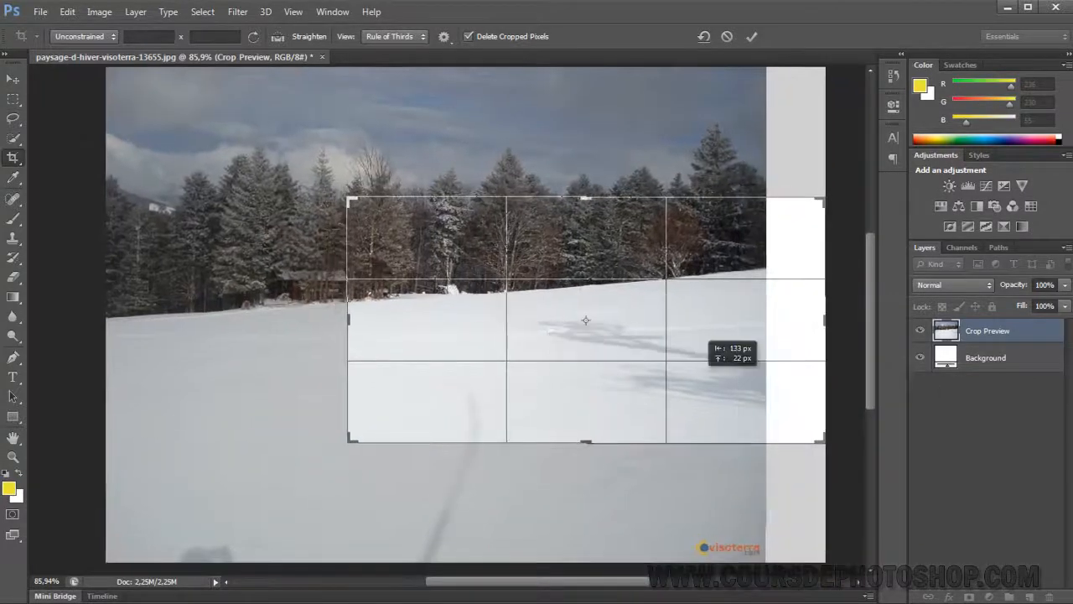